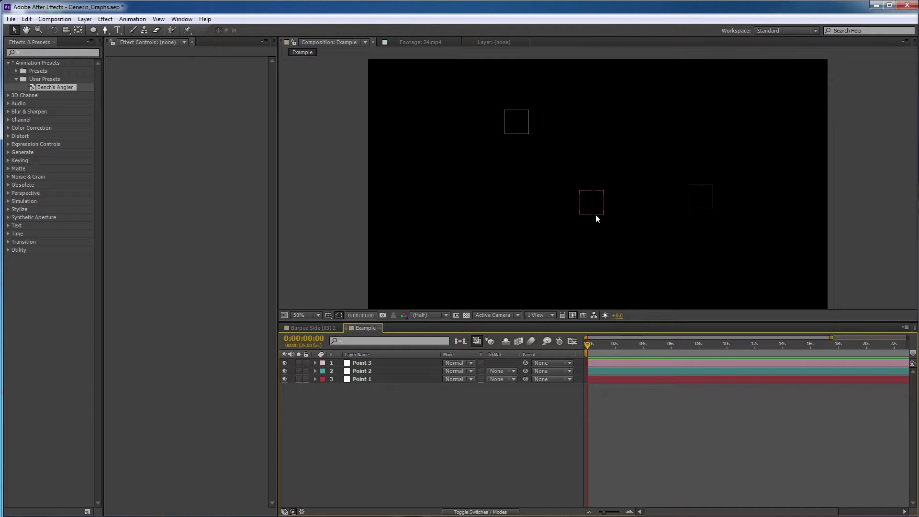
Create a 1920 × 1080 px solid layer named Angler.
key("ctrl+y")
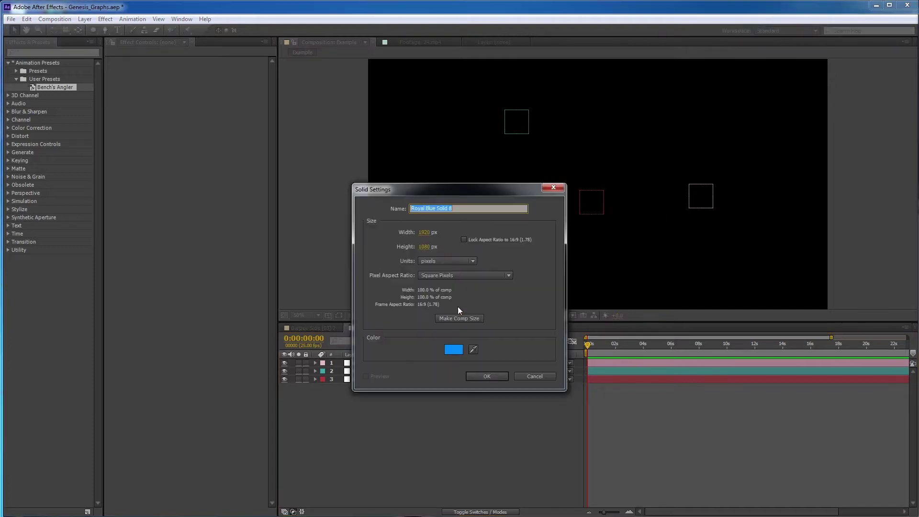
left_click(484, 373)
key("Return")
type("Angler")
key("Return")
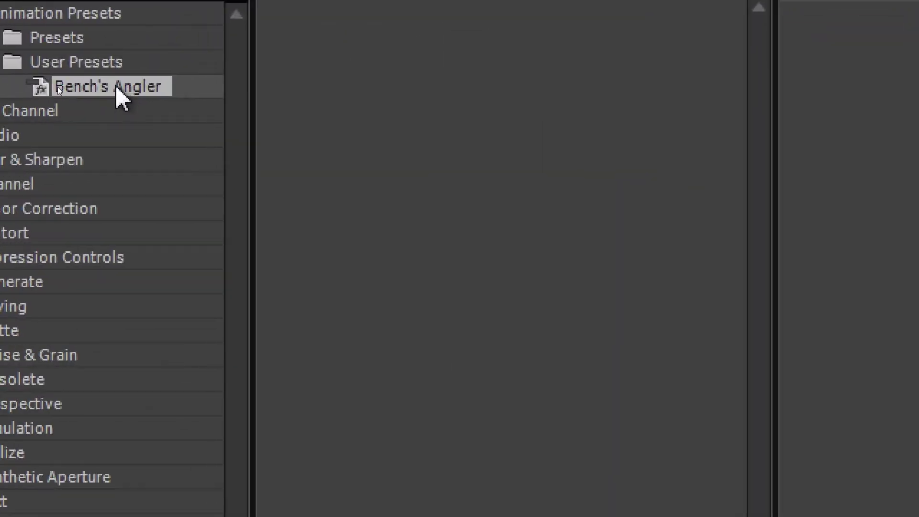
Apply the Bench's Angler preset to the Angler layer and collapse all of its effects.
left_click_drag(117, 88, 545, 96)
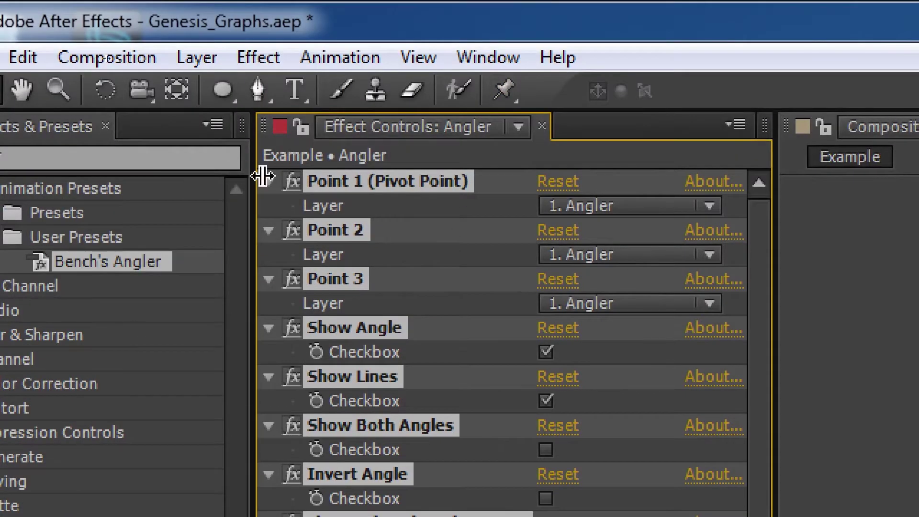
left_click(270, 182, "ctrl")
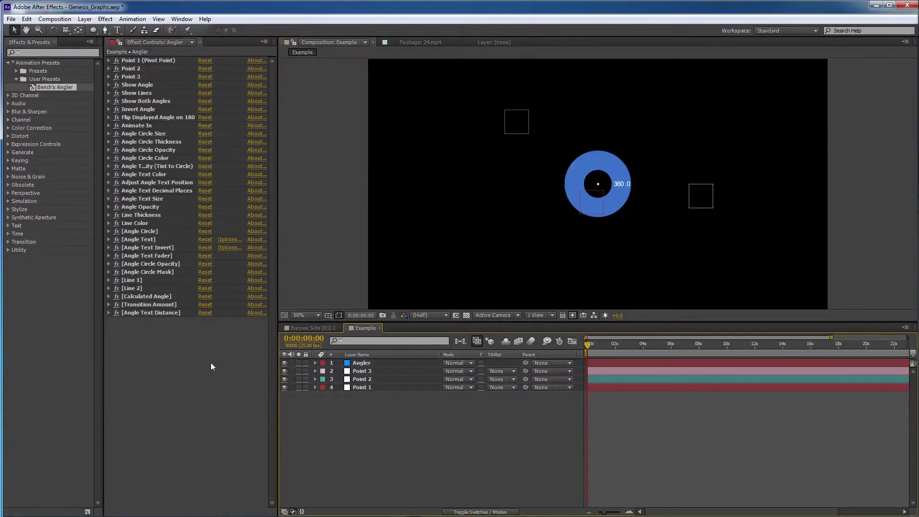
left_click(212, 367)
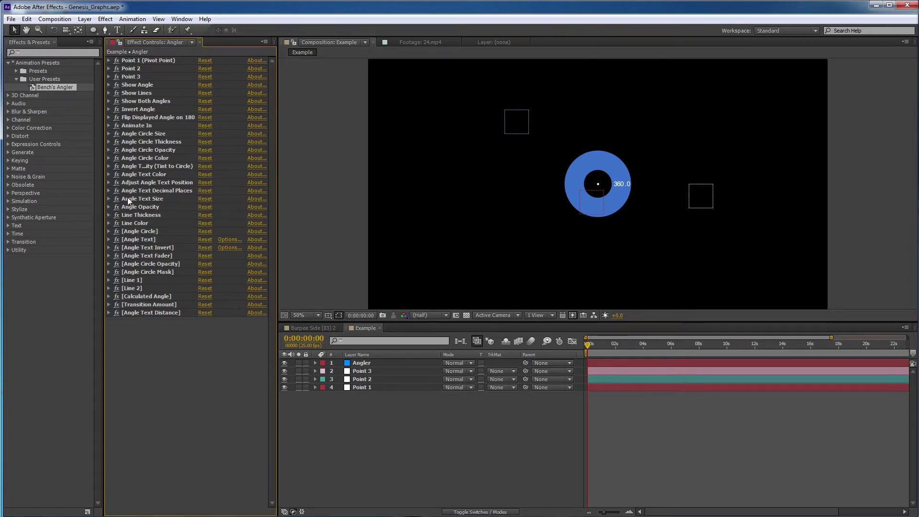
Expand the Angler effects from Point 1 (Pivot Point) through Line Color, leaving the bracketed effects collapsed.
left_click(131, 60)
left_click(141, 224, "shift")
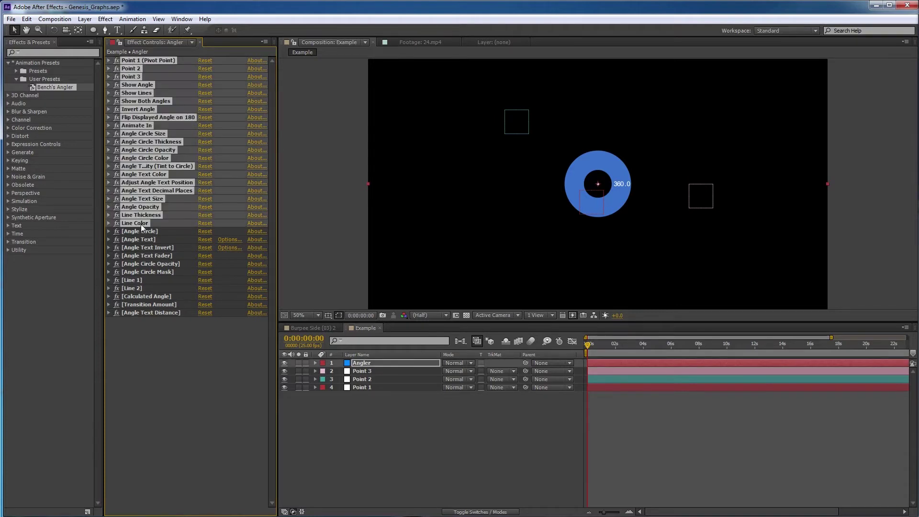
left_click(109, 223)
left_click(171, 497)
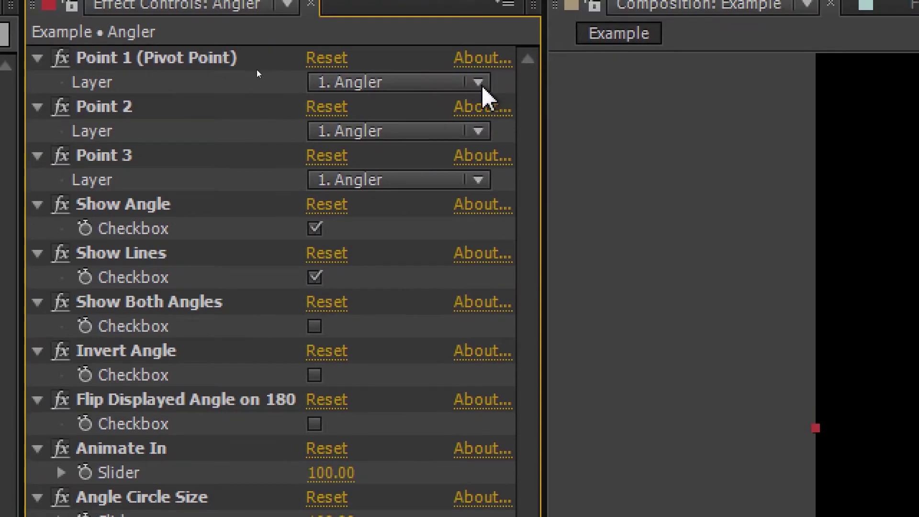
Link the Angler's three point controls to the matching Point 1, Point 2 and Point 3 layers, and move the Angler layer beneath them.
left_click(478, 84)
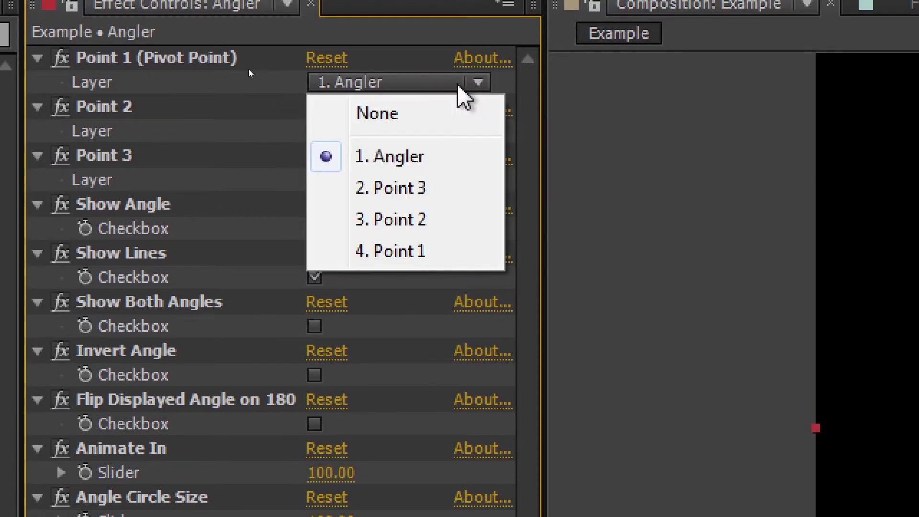
left_click(392, 252)
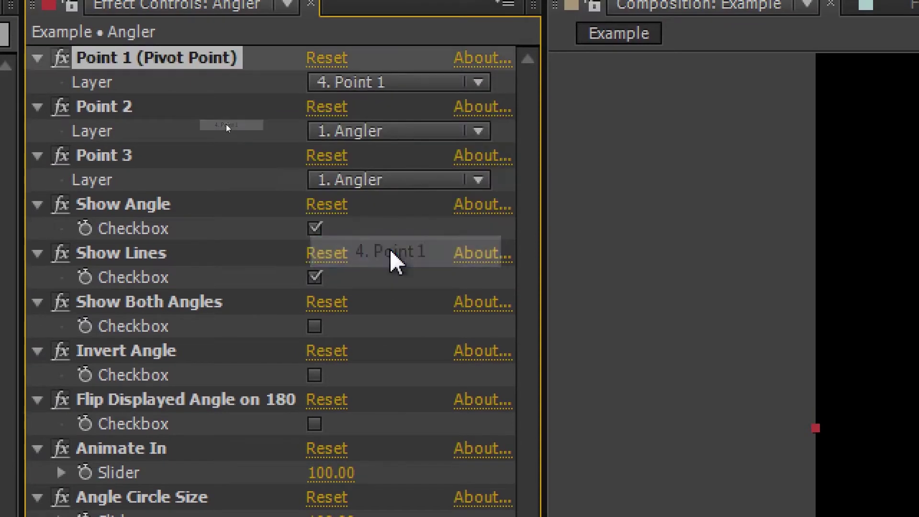
left_click(357, 134)
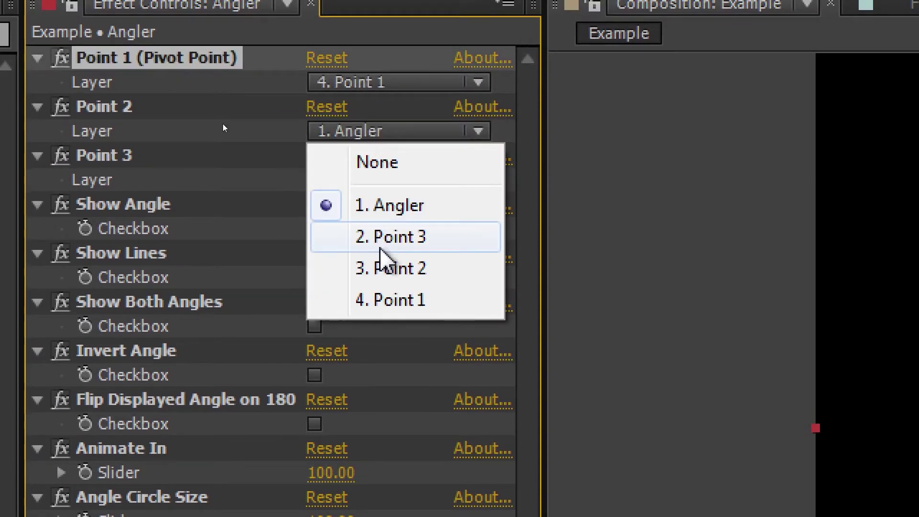
left_click(387, 270)
left_click(377, 173)
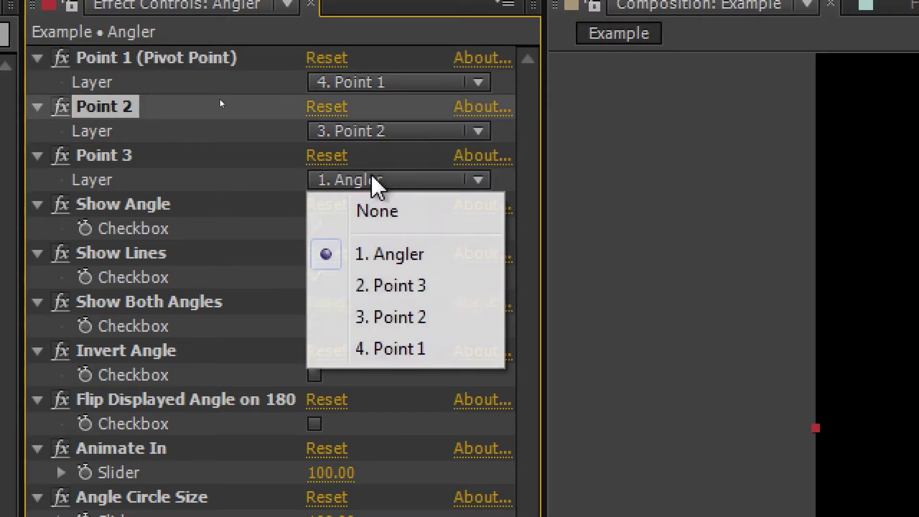
left_click(375, 286)
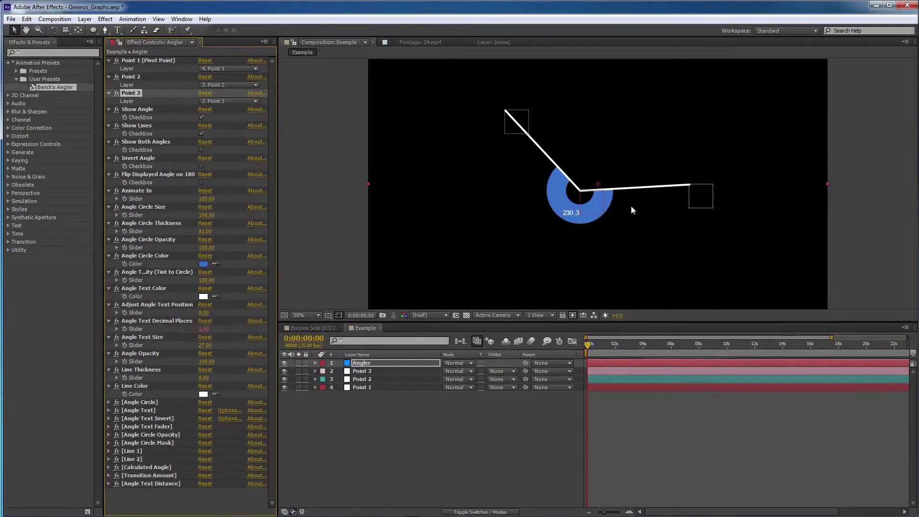
left_click(396, 364)
left_click_drag(395, 364, 397, 388)
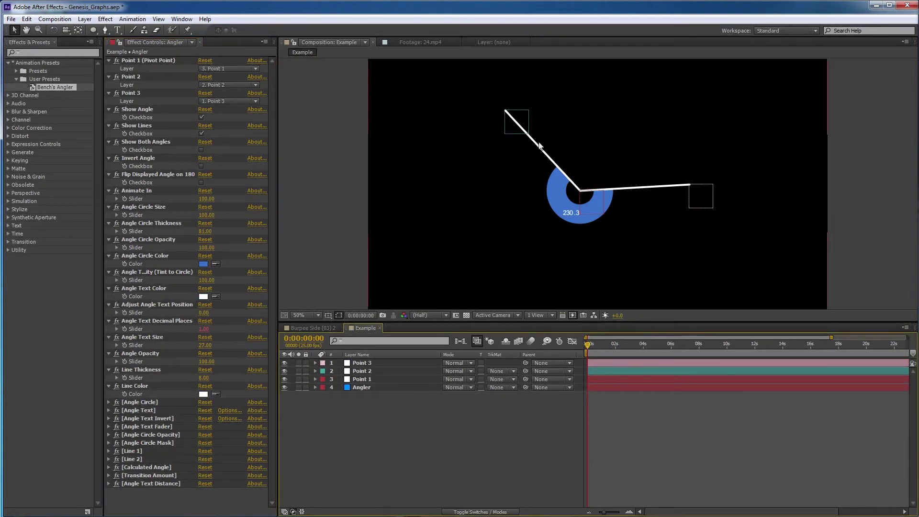
Reposition the nulls in the composition: raise the Point 1 pivot, bring Point 3 closer to it, and shift Point 2 toward it.
left_click(595, 201)
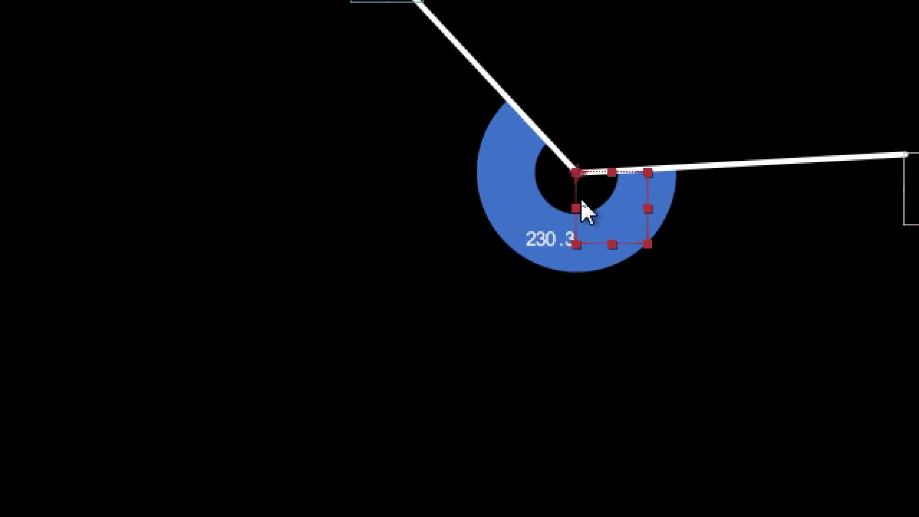
left_click_drag(605, 206, 587, 183)
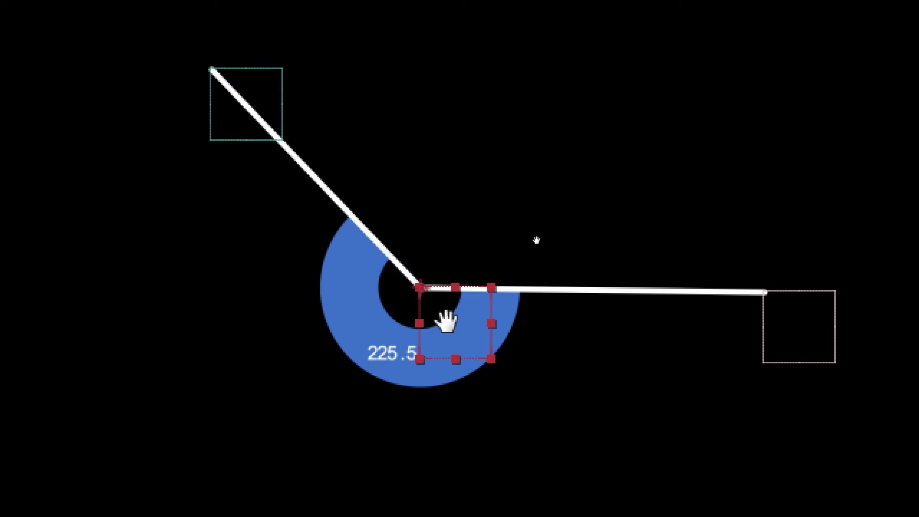
left_click_drag(470, 337, 427, 252)
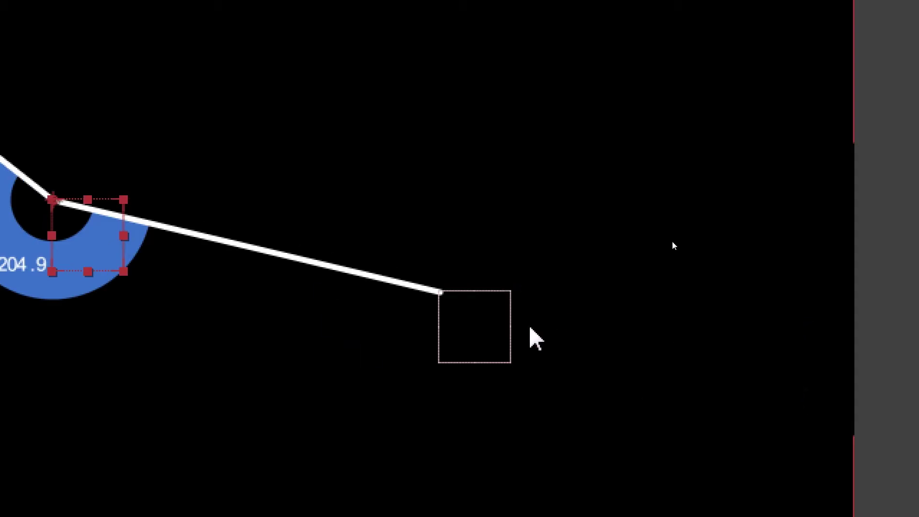
left_click(806, 344)
left_click_drag(468, 330, 566, 240)
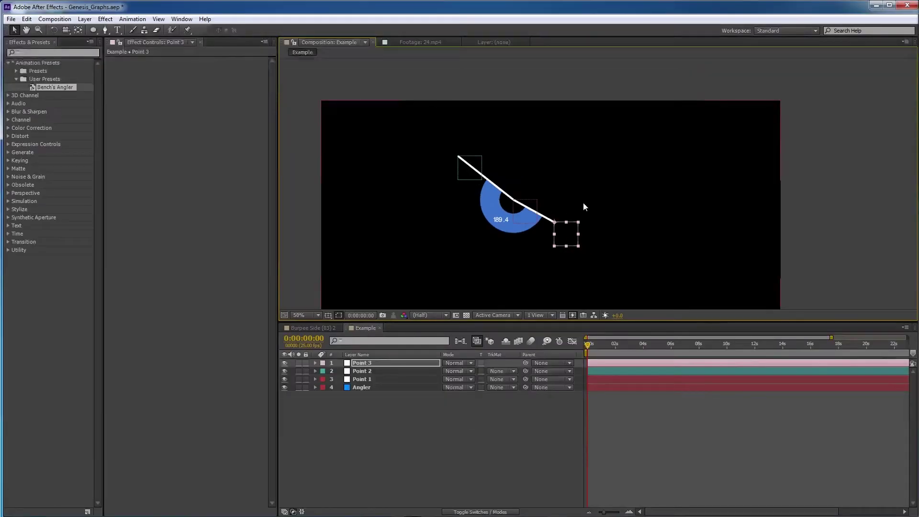
left_click_drag(470, 168, 503, 166)
Toggle Show Angle off and back on for the Angler layer to preview its effect.
left_click(364, 386)
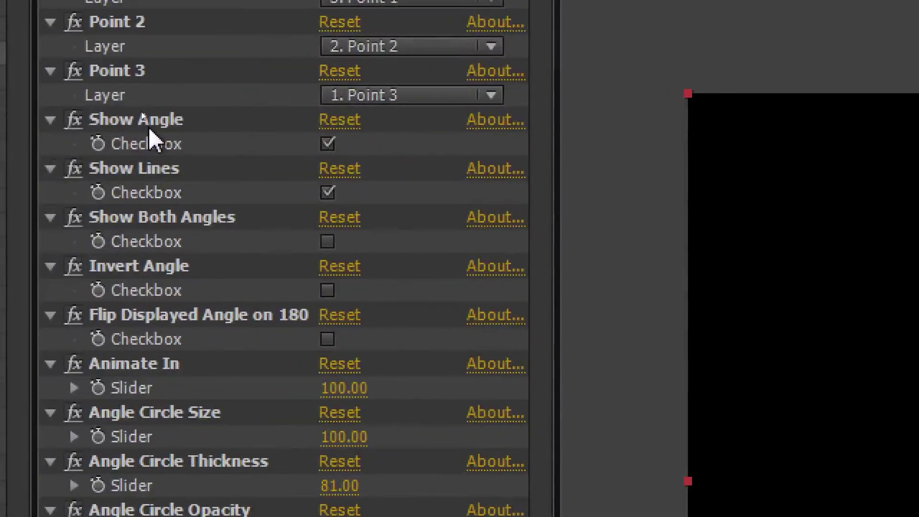
left_click(328, 143)
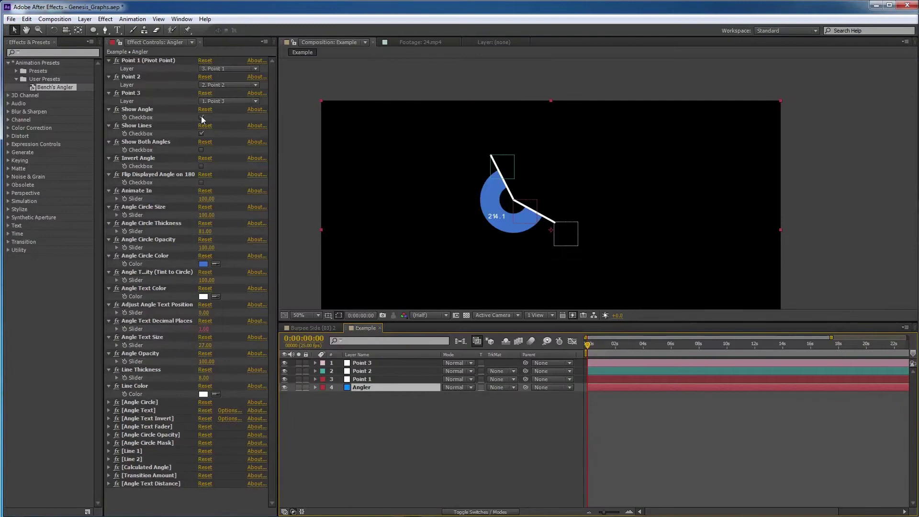
left_click(201, 119)
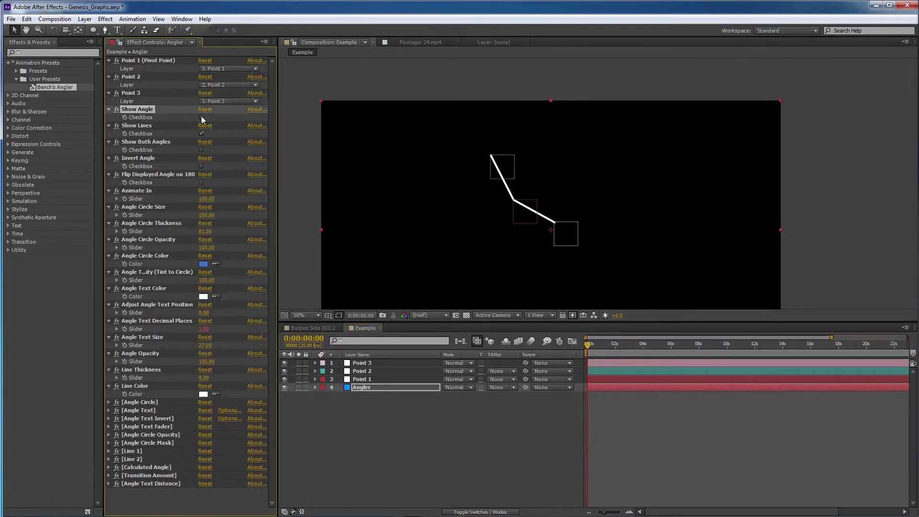
left_click(202, 119)
left_click(201, 119)
left_click(201, 119)
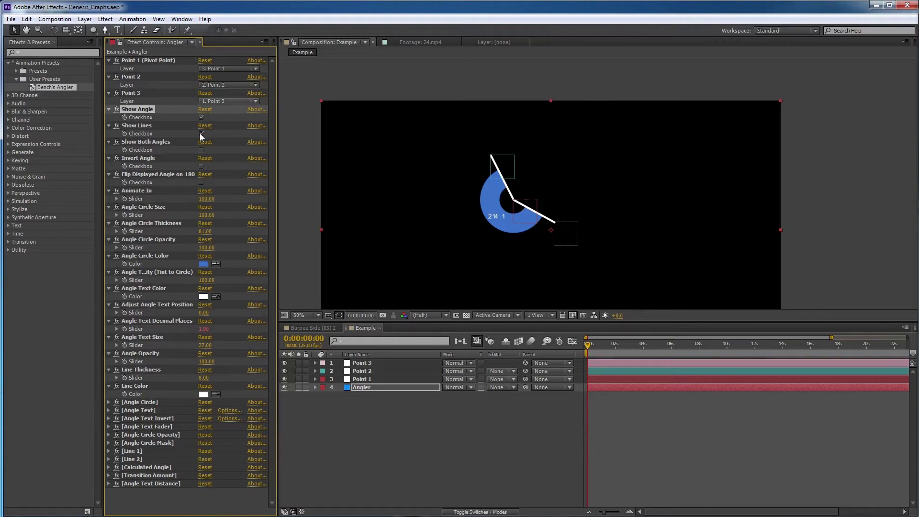
Toggle Show Lines off and back on to preview the Angler without its lines.
left_click(200, 134)
left_click(200, 134)
left_click(200, 135)
left_click(200, 135)
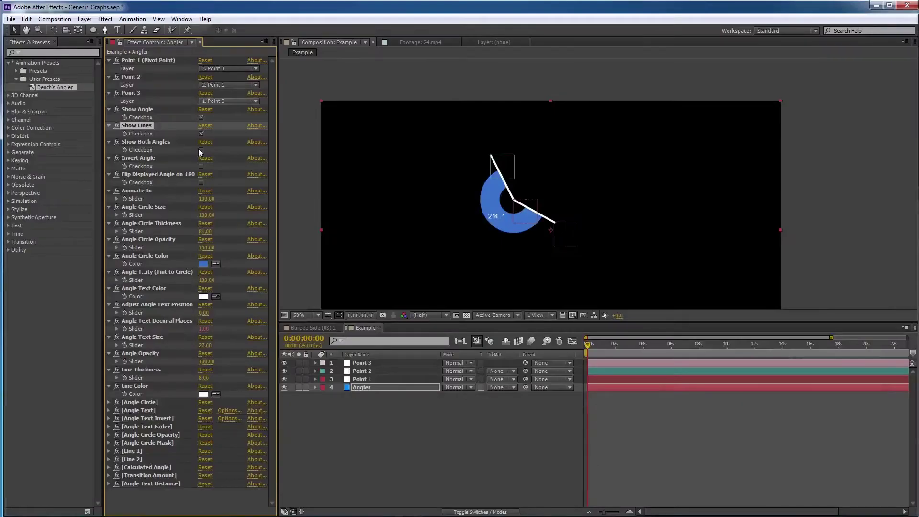
Try the Show Both Angles and Invert Angle options, switching each on and back off.
left_click(200, 150)
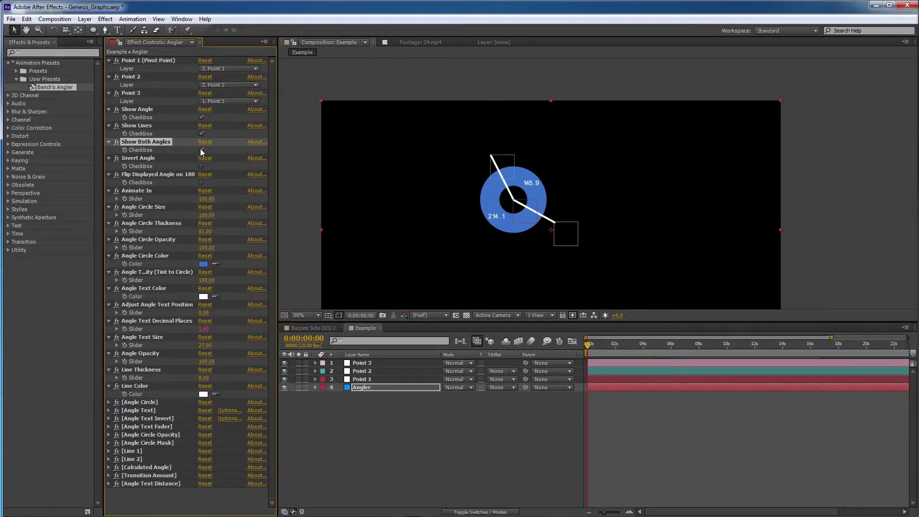
left_click(201, 150)
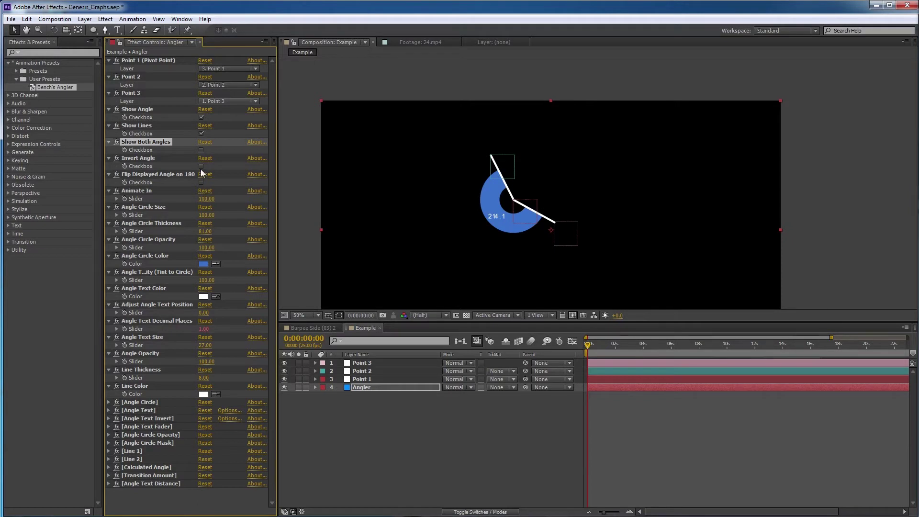
left_click(200, 167)
left_click(200, 168)
left_click(200, 168)
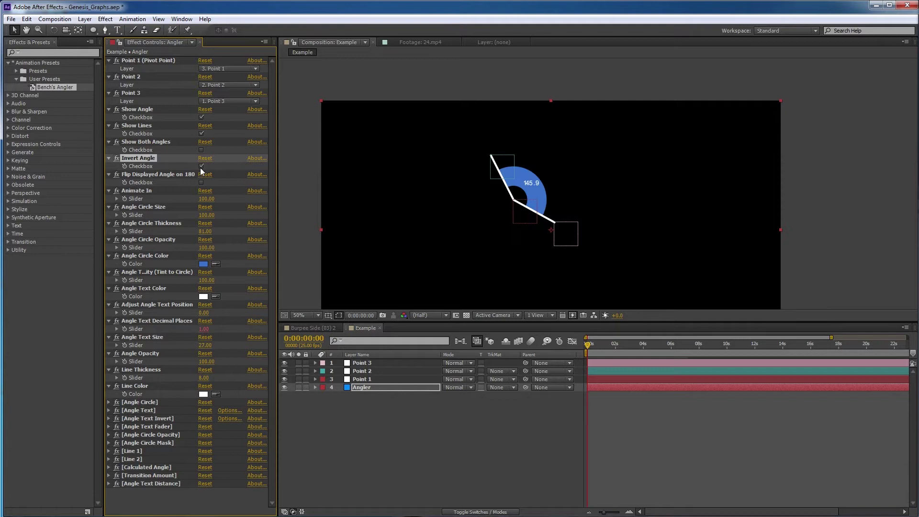
left_click(200, 168)
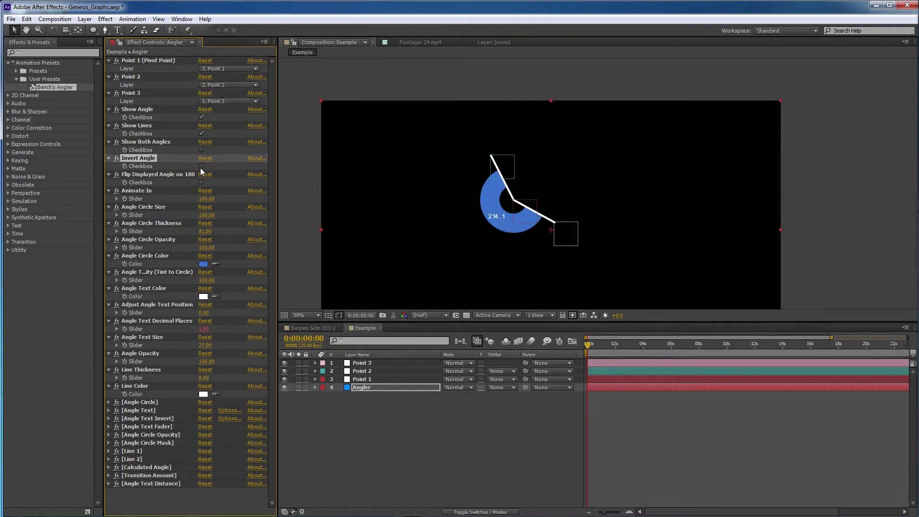
left_click(201, 166)
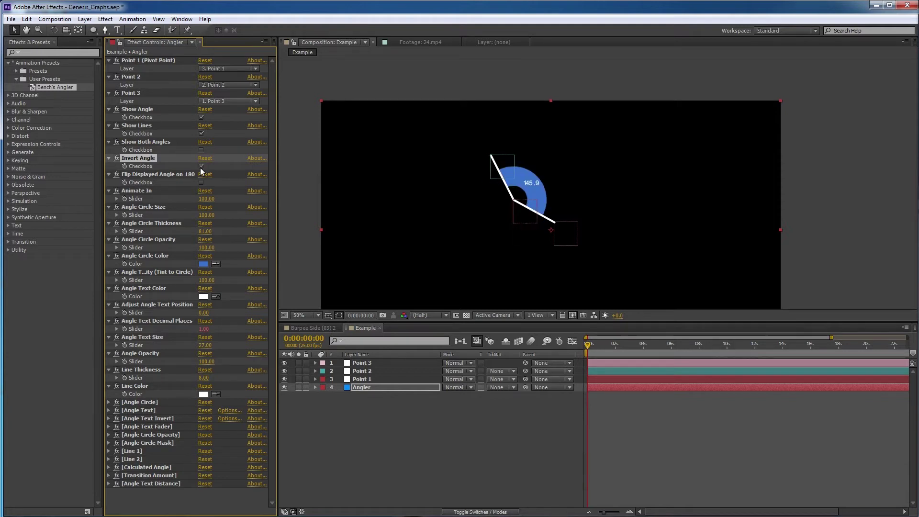
left_click(201, 166)
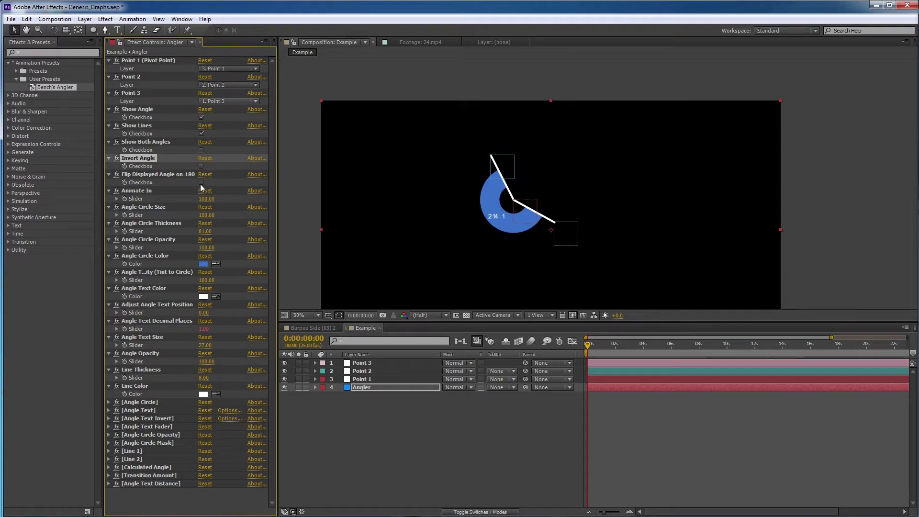
Enable Flip Displayed Angle on 180 and test it by moving the Point 3 null slightly farther from the pivot.
left_click(201, 183)
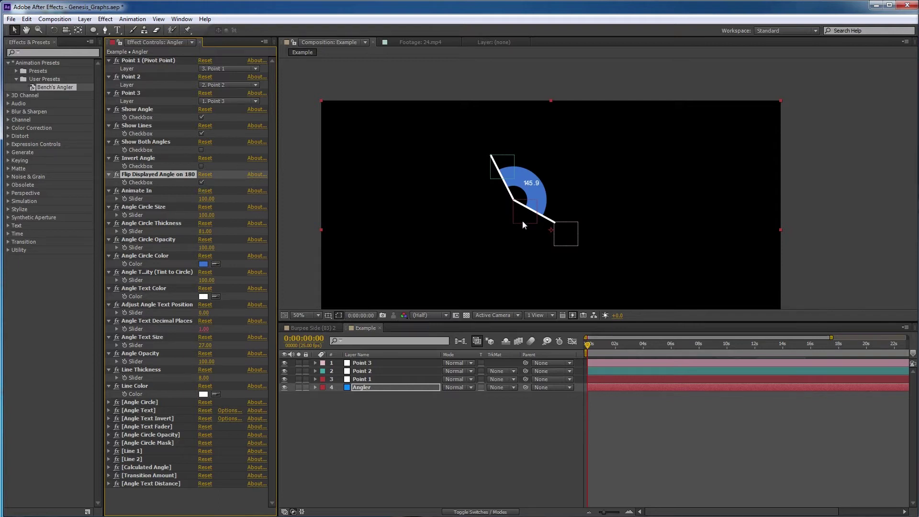
left_click(502, 89)
mouse_move(569, 240)
left_mouse_down()
mouse_move(529, 264)
mouse_move(500, 260)
mouse_move(527, 272)
mouse_move(474, 205)
mouse_move(490, 153)
mouse_move(508, 148)
mouse_move(462, 181)
mouse_move(539, 142)
mouse_move(585, 186)
mouse_move(568, 262)
mouse_move(548, 274)
mouse_move(570, 266)
mouse_move(565, 277)
mouse_move(502, 268)
mouse_move(475, 218)
mouse_move(497, 149)
mouse_move(591, 157)
mouse_move(602, 245)
mouse_move(576, 285)
mouse_move(529, 121)
mouse_move(390, 164)
mouse_move(453, 273)
mouse_move(609, 220)
mouse_move(579, 157)
mouse_move(585, 247)
left_mouse_up()
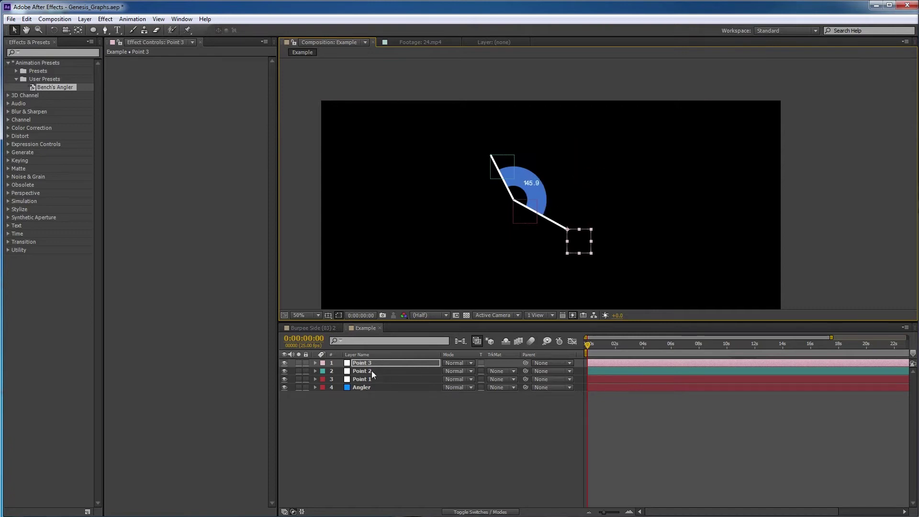
Enable Invert Angle on the Angler layer and move the Point 3 null below and to the left of the pivot.
left_click(362, 387)
left_click(201, 166)
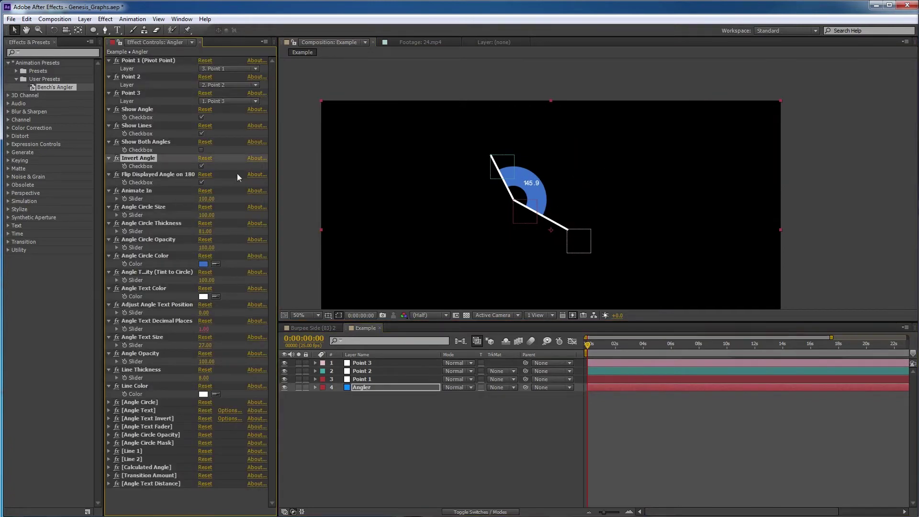
left_click_drag(573, 236, 487, 249)
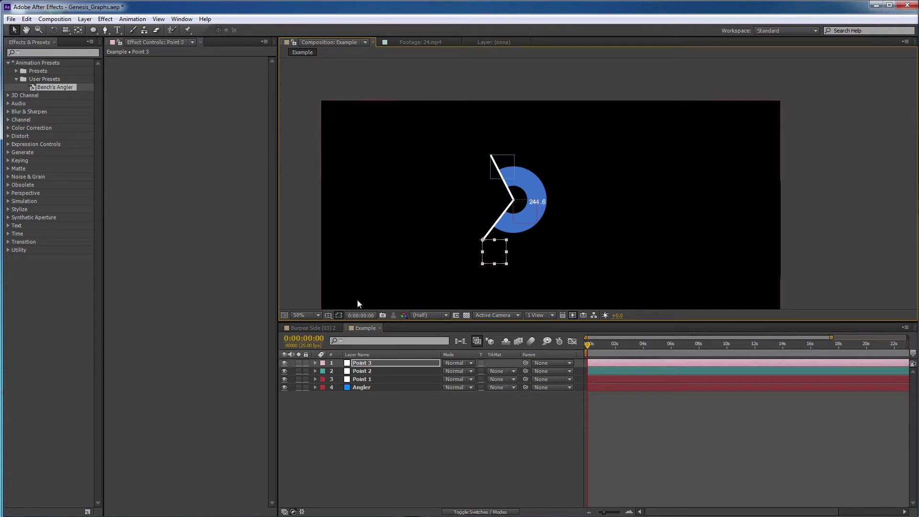
Turn off both Flip Displayed Angle on 180 and Invert Angle on the Angler layer.
left_click(361, 386)
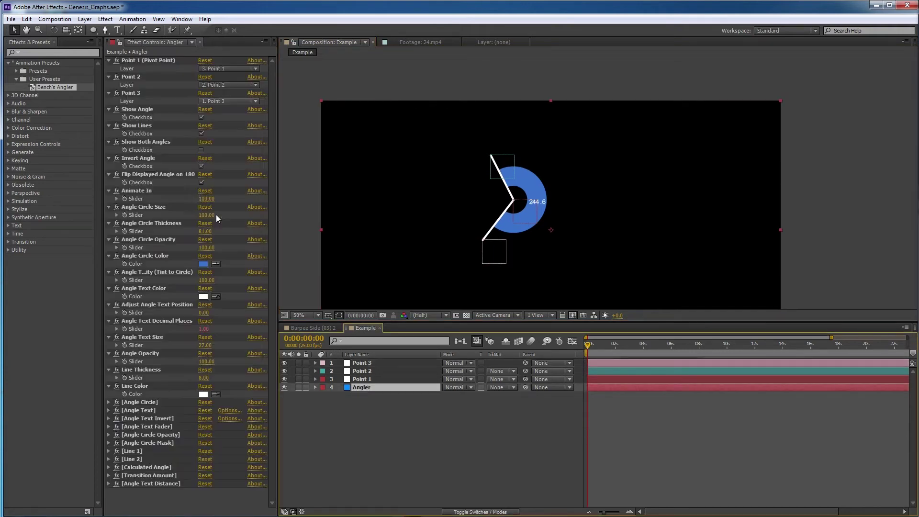
left_click(202, 182)
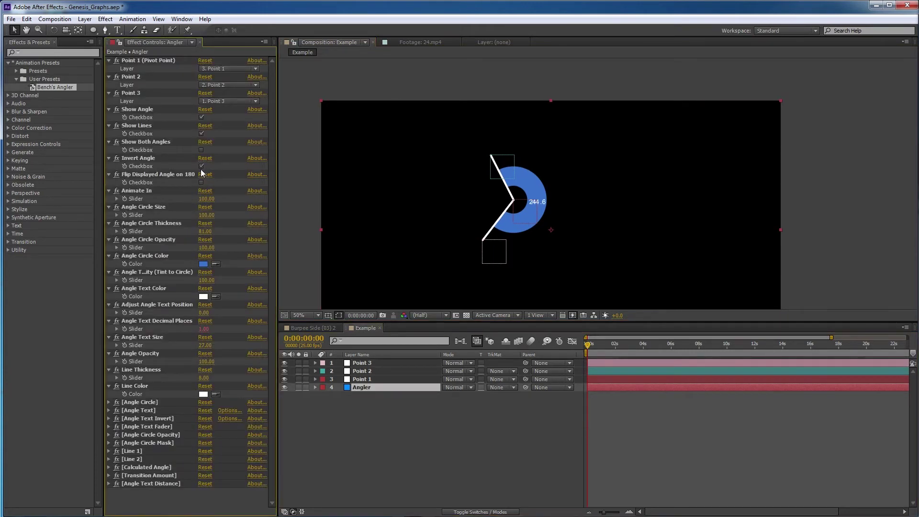
left_click(201, 166)
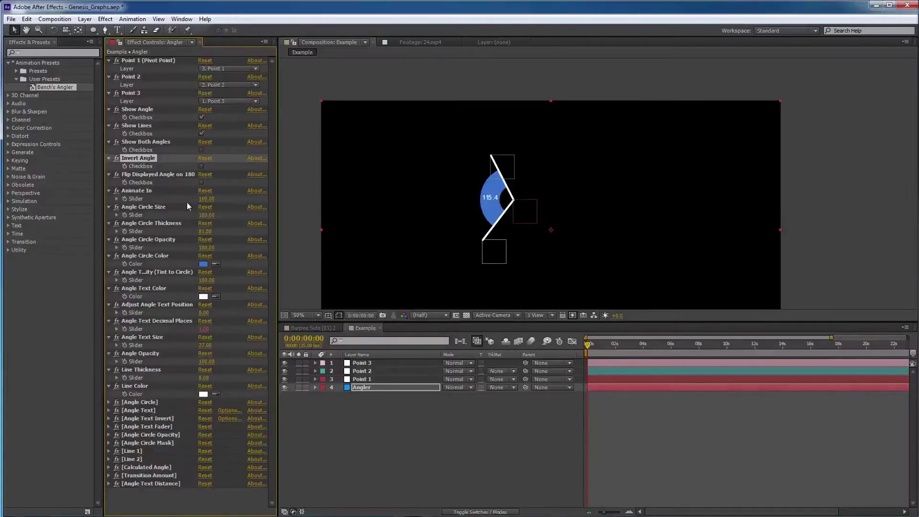
Try the animation and circle sliders, leaving Animate In at 101, Angle Circle Thickness at 80 and Angle Circle Opacity at 100.
mouse_move(205, 199)
left_mouse_down()
mouse_move(156, 201)
mouse_move(211, 198)
left_mouse_up()
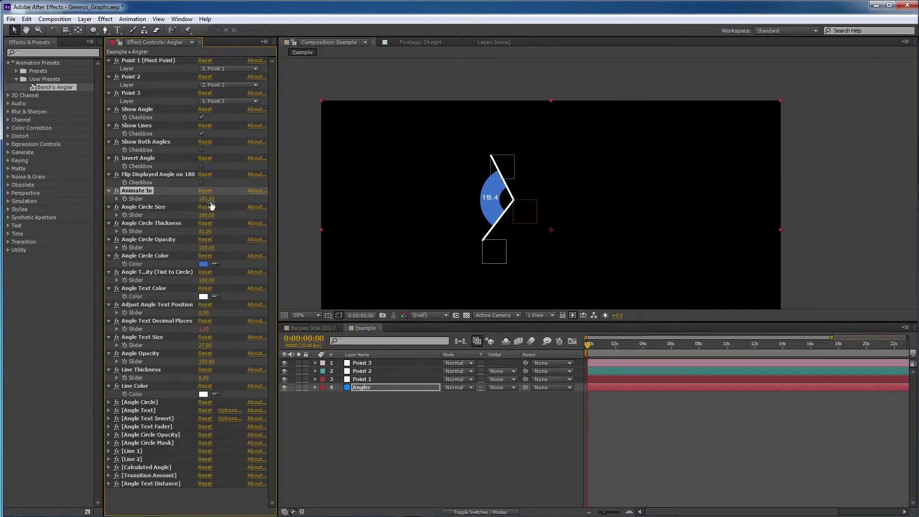
left_click(157, 206)
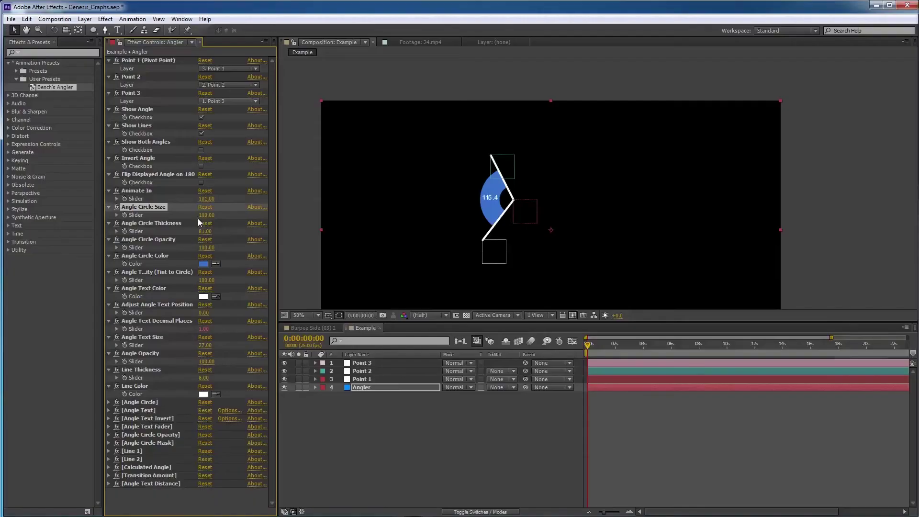
left_click_drag(206, 215, 215, 247)
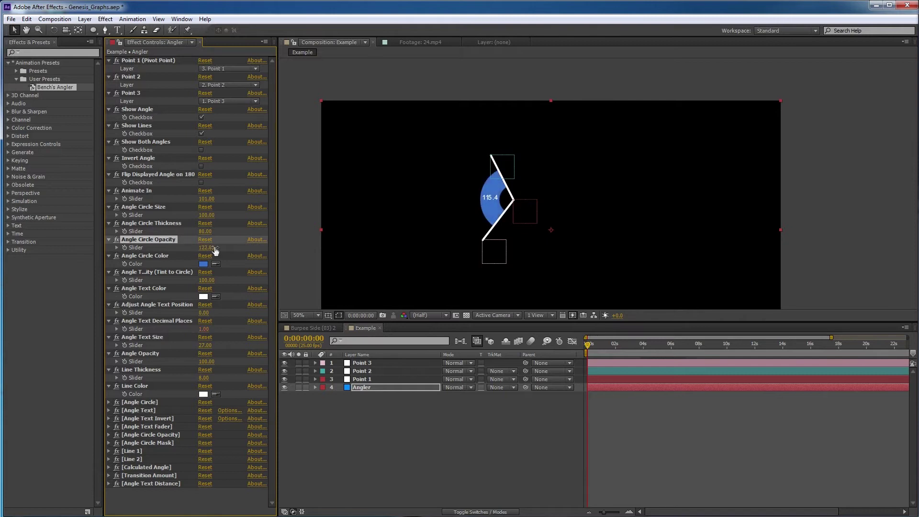
left_click(213, 249)
type("100")
key("Return")
left_click_drag(203, 253, 190, 252)
Try a slightly darker blue for the Angle Circle Color and cancel the color change.
left_click(203, 263)
mouse_move(615, 309)
left_mouse_down()
mouse_move(622, 352)
mouse_move(596, 302)
mouse_move(621, 314)
left_mouse_up()
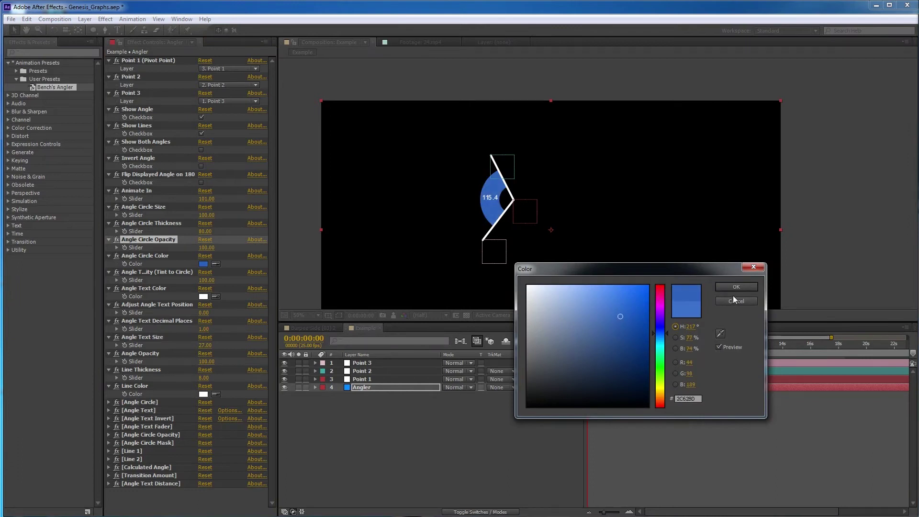
left_click(727, 300)
Widen the effect controls area to fit the full name of Angle Text Opacity (Tint to Circle).
left_click(157, 272)
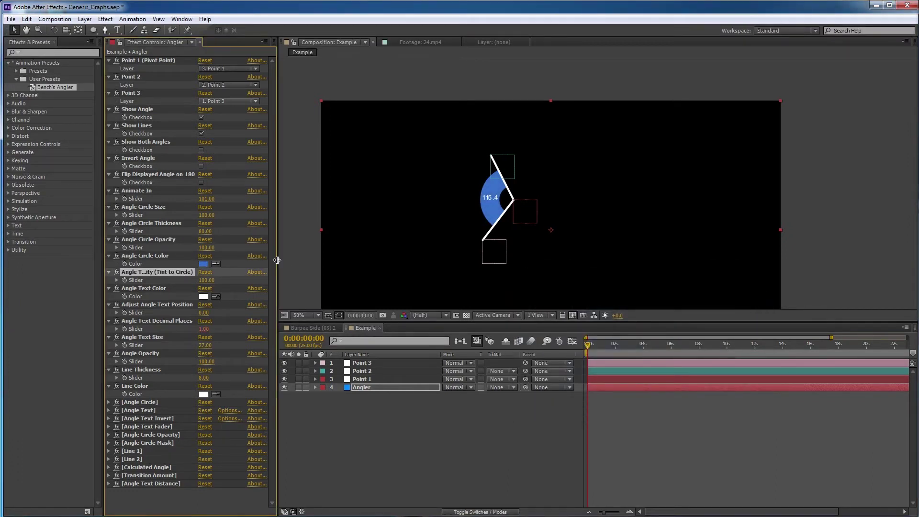
left_click_drag(276, 261, 330, 251)
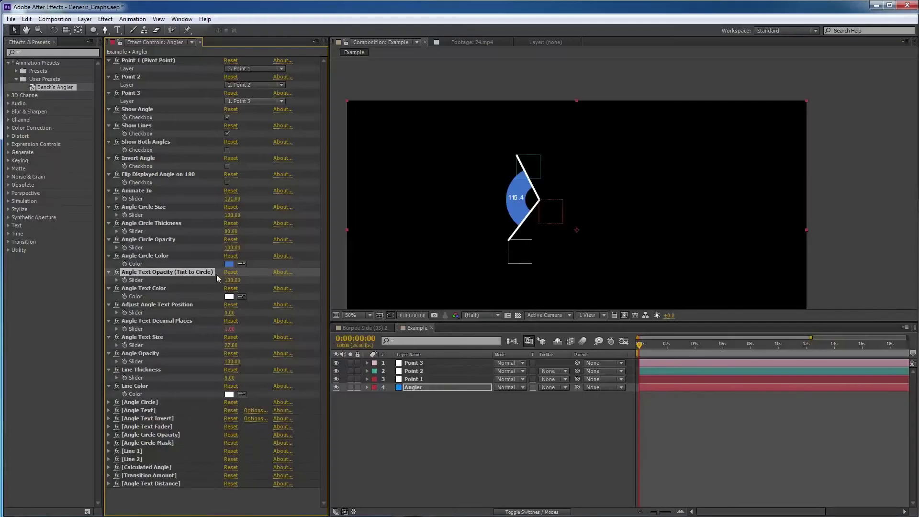
left_click_drag(427, 293, 390, 295)
Test the text tint by setting both Angle Text Opacity (Tint to Circle) and Angle Circle Opacity to 0.
left_click_drag(219, 280, 180, 285)
left_click(227, 281)
key("Return")
left_click(227, 281)
type("0")
key("Return")
left_click(231, 247)
type("0")
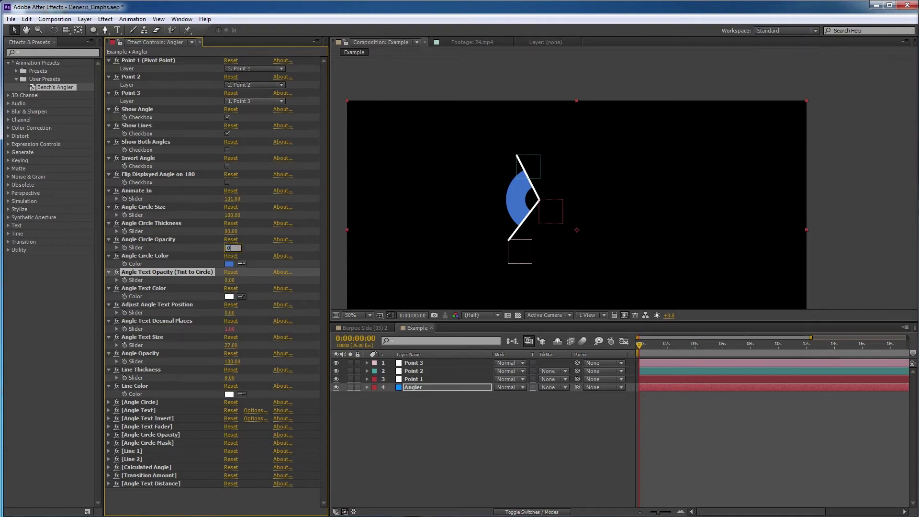
key("Return")
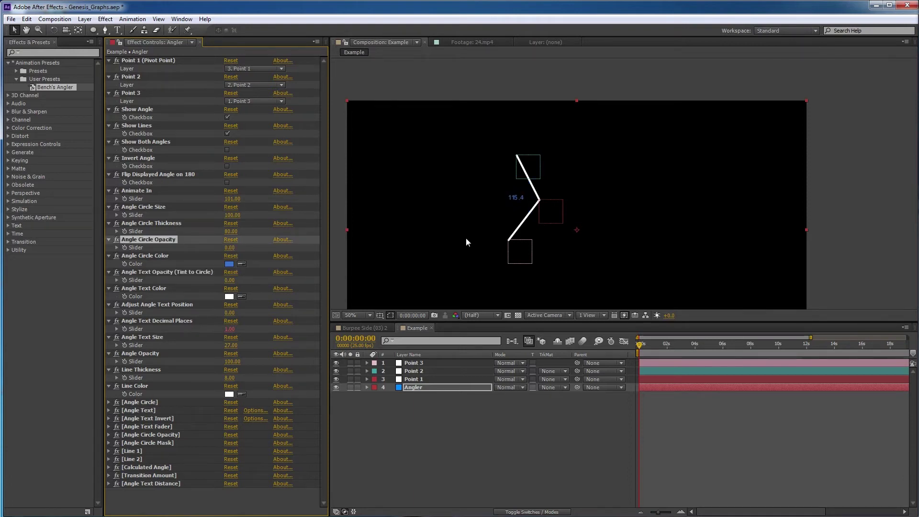
Restore Angle Circle Opacity and Angle Text Opacity (Tint to Circle) to 100.
left_click(230, 248)
type("100")
key("Return")
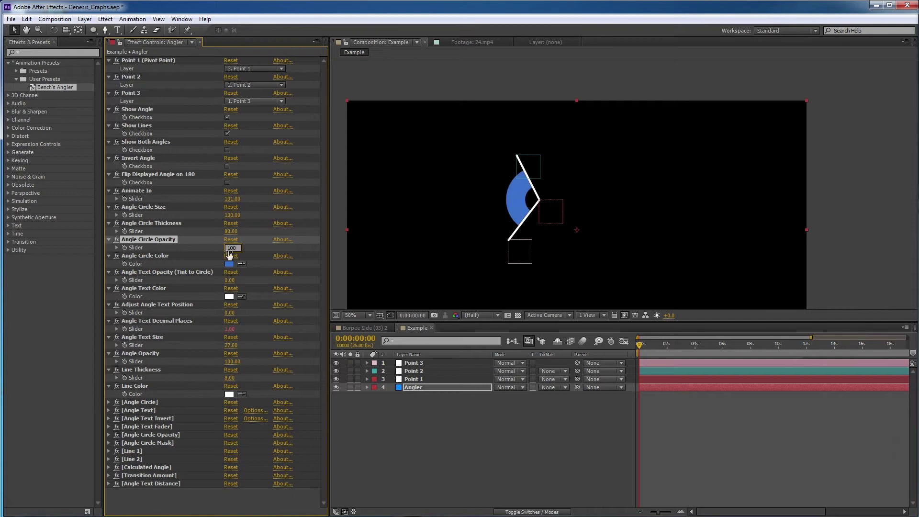
left_click(230, 281)
type("10")
key("Return")
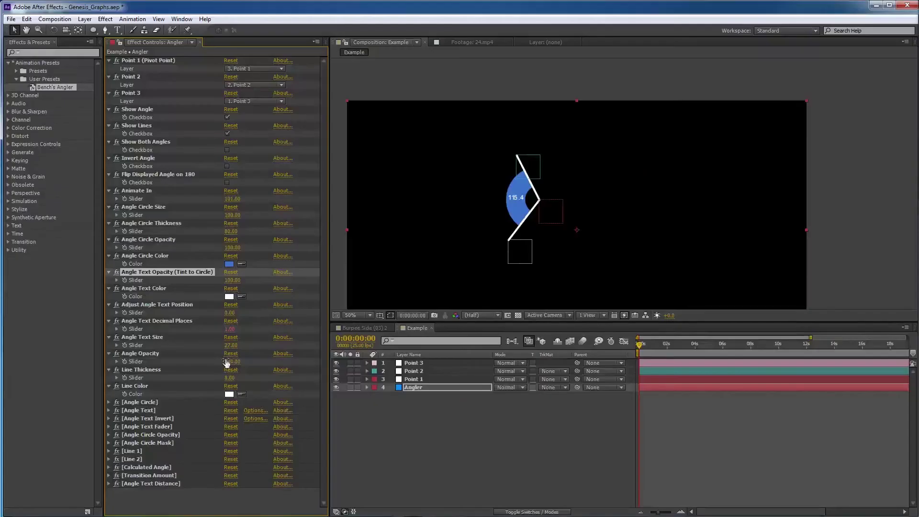
Try an Angle Opacity of 75 and return it to 100.
mouse_move(227, 362)
left_mouse_down()
mouse_move(201, 362)
mouse_move(234, 362)
mouse_move(215, 361)
left_mouse_up()
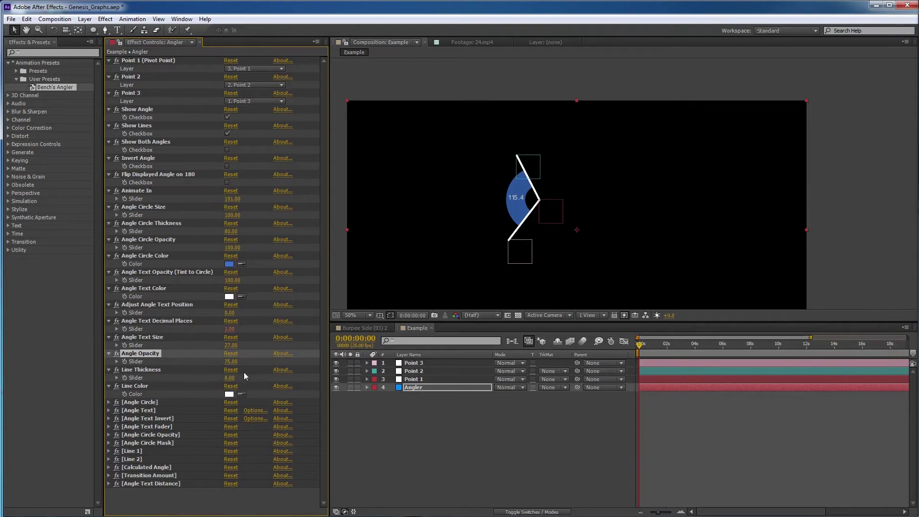
left_click(230, 362)
type("00.0")
key("Return")
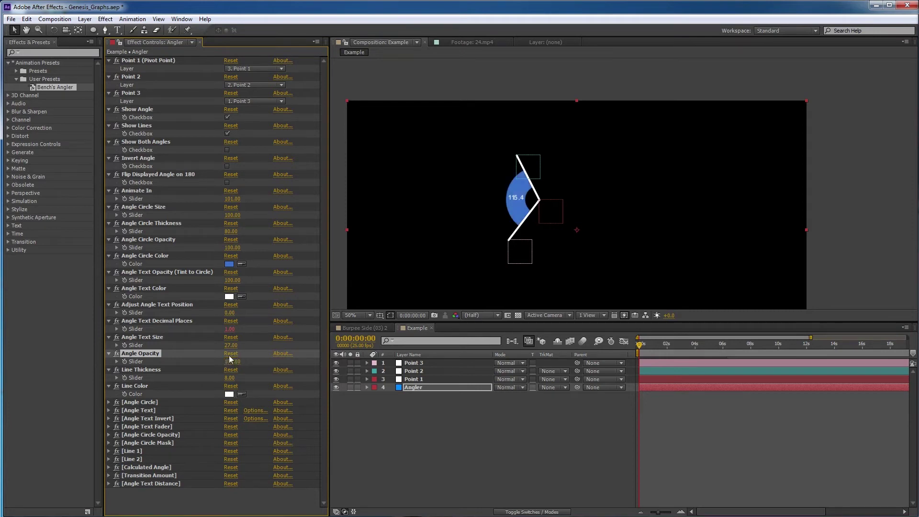
Try a red Angle Text Color and cancel the color change.
left_click(229, 297)
left_click(639, 293)
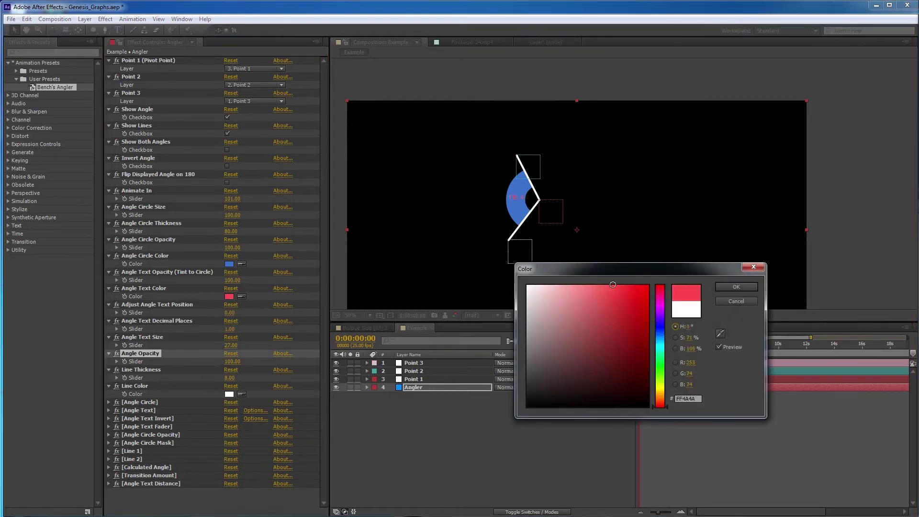
left_click(724, 299)
Try shifting the angle label with Adjust Angle Text Position and return the value to 0.
left_click_drag(229, 312, 128, 304)
left_click_drag(198, 303, 235, 314)
key("Down")
key("Down")
key("Down")
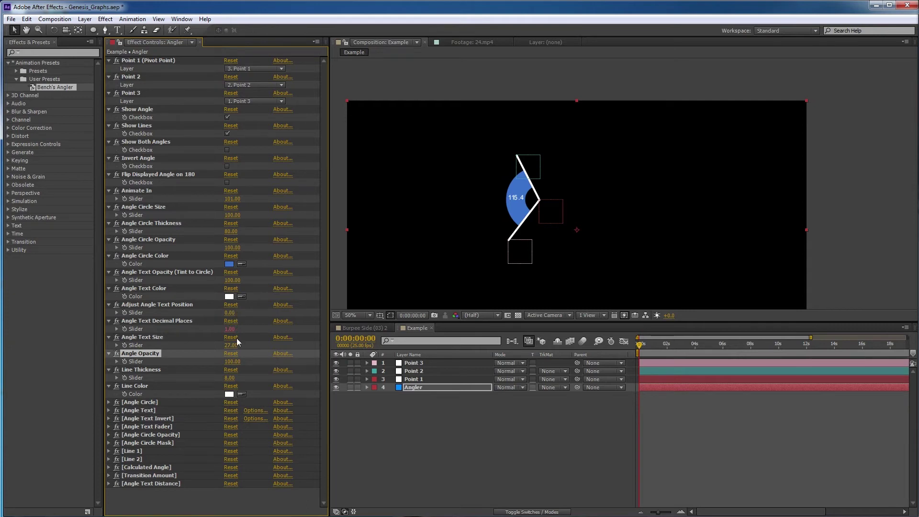
Try displaying the angle without decimals and set Angle Text Decimal Places back to 1.
left_click(231, 329)
key("Return")
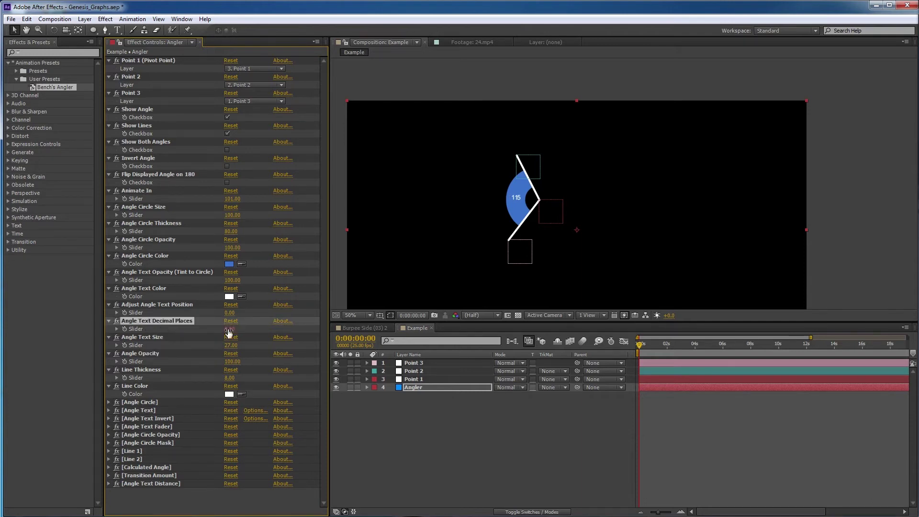
left_click(229, 330)
type("1")
key("Return")
Set Angle Text Size to 26 and Angle Opacity to 119, undoing the remaining slider tests.
mouse_move(232, 345)
left_mouse_down()
mouse_move(217, 345)
mouse_move(248, 344)
mouse_move(223, 344)
mouse_move(231, 343)
left_mouse_up()
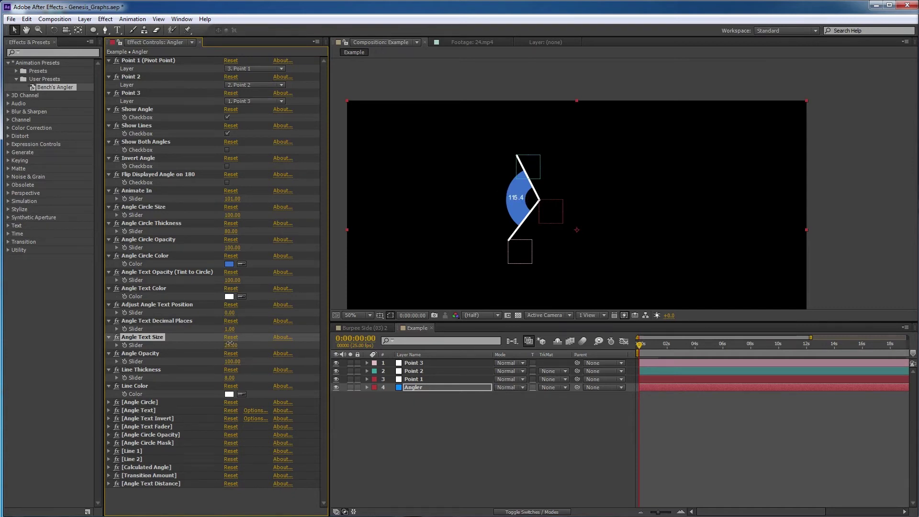
mouse_move(238, 364)
left_mouse_down()
mouse_move(247, 364)
mouse_move(217, 378)
mouse_move(243, 377)
left_mouse_up()
key("ctrl+z")
key("ctrl+z")
key("ctrl+z")
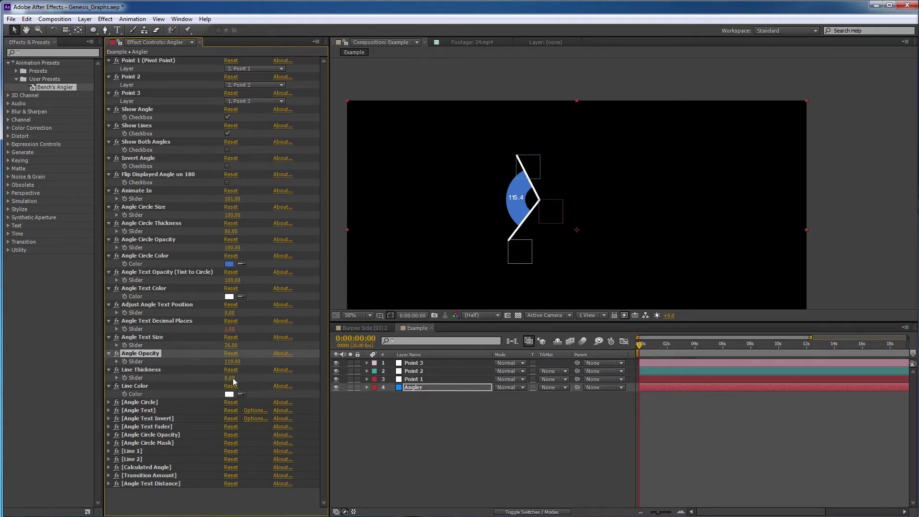
Try a red Line Color for the angle lines and cancel the color change.
left_click(229, 394)
left_click(640, 290)
left_click_drag(641, 291, 633, 324)
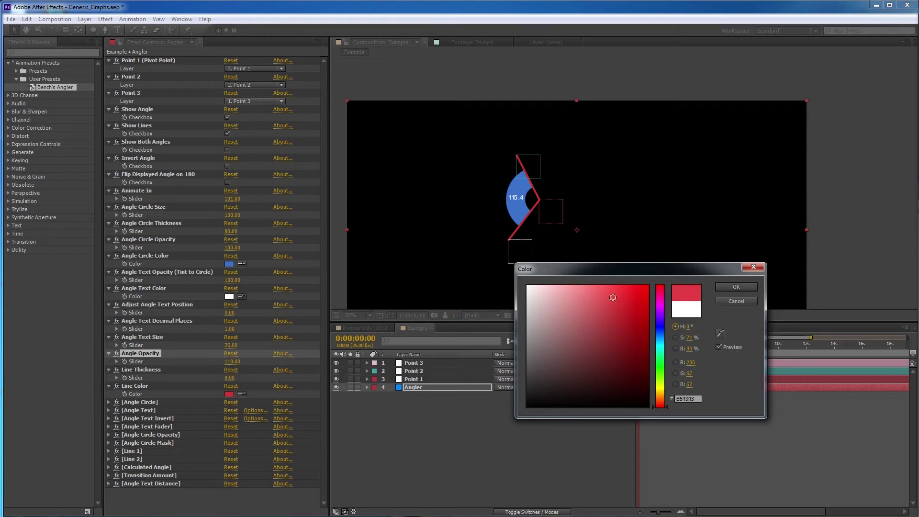
left_click(746, 302)
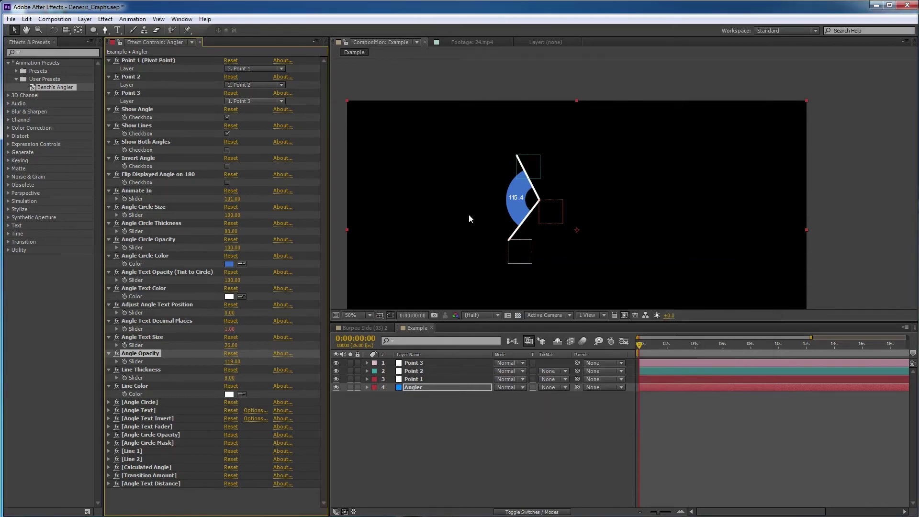
Try moving the Angler layer slightly away from its null points and undo the move.
left_click(503, 424)
left_click(419, 388)
mouse_move(441, 217)
left_mouse_down()
mouse_move(477, 212)
mouse_move(470, 195)
mouse_move(445, 221)
left_mouse_up()
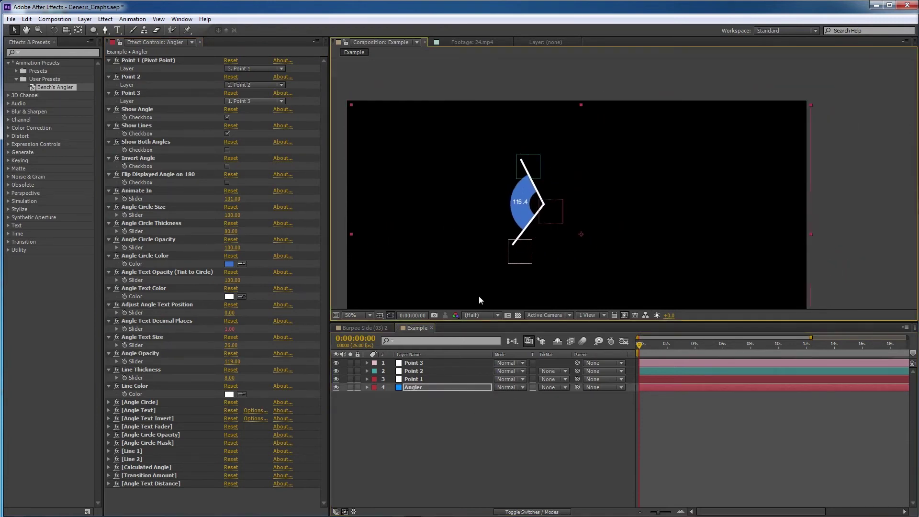
key("ctrl+z")
In the Burpee Side (03) 2 composition, move to 0:01:16:02 and add a comp-sized blue solid.
left_click(362, 328)
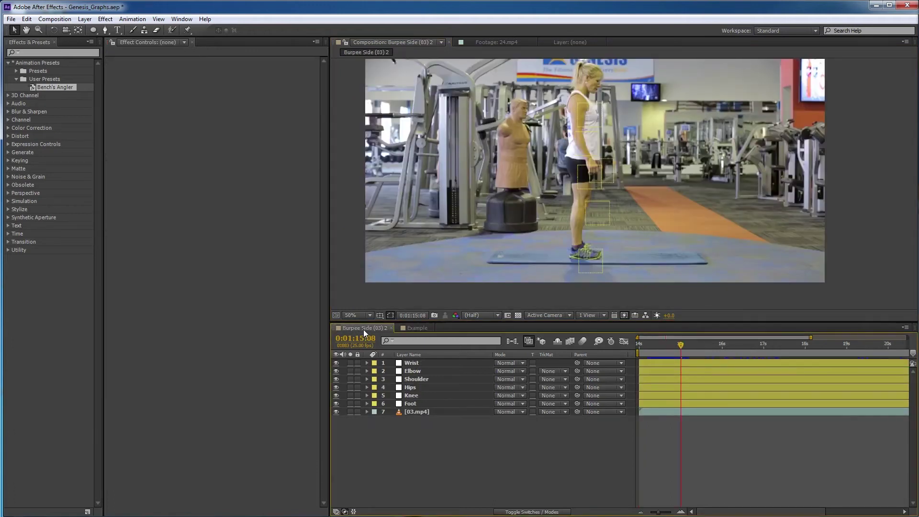
left_click_drag(680, 346, 712, 354)
key("ctrl+y")
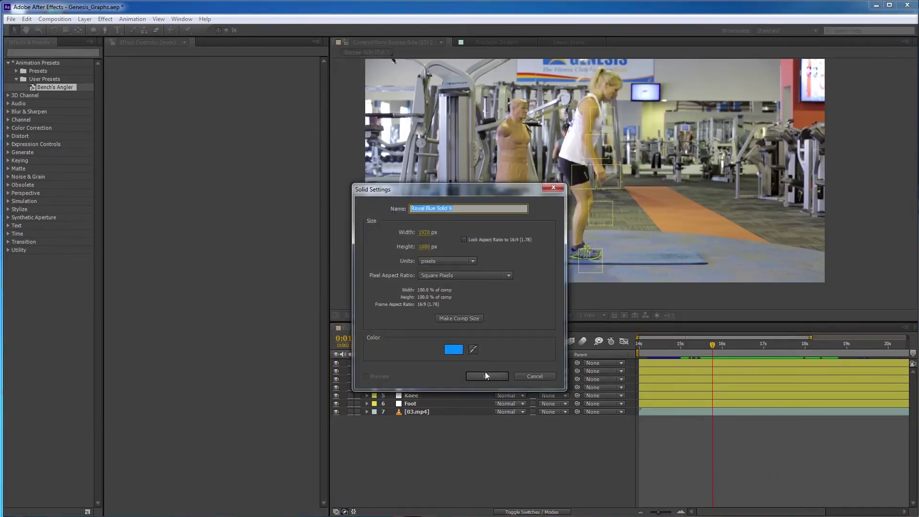
left_click(501, 375)
Apply the Bench's Angler preset to the new solid and expand its controls from Point 1 through Line Color.
left_click_drag(48, 87, 199, 129)
left_click(110, 60, "ctrl")
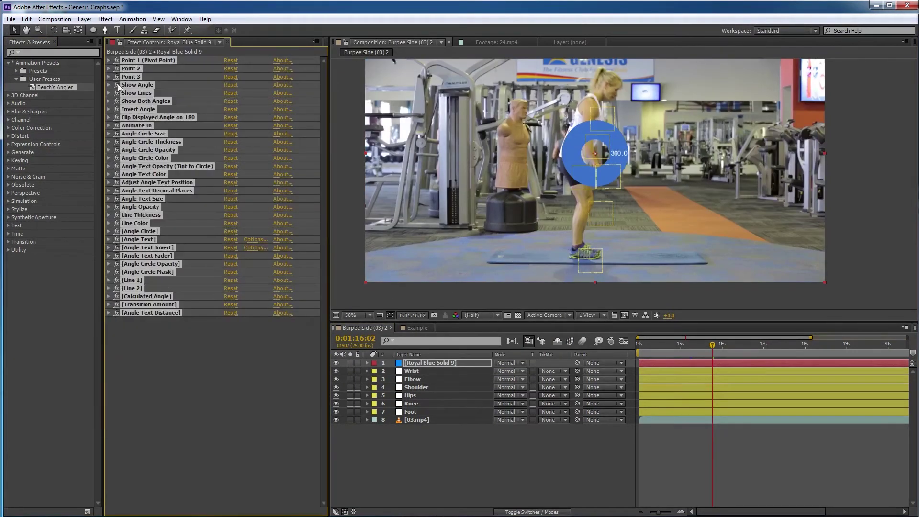
left_click(137, 59)
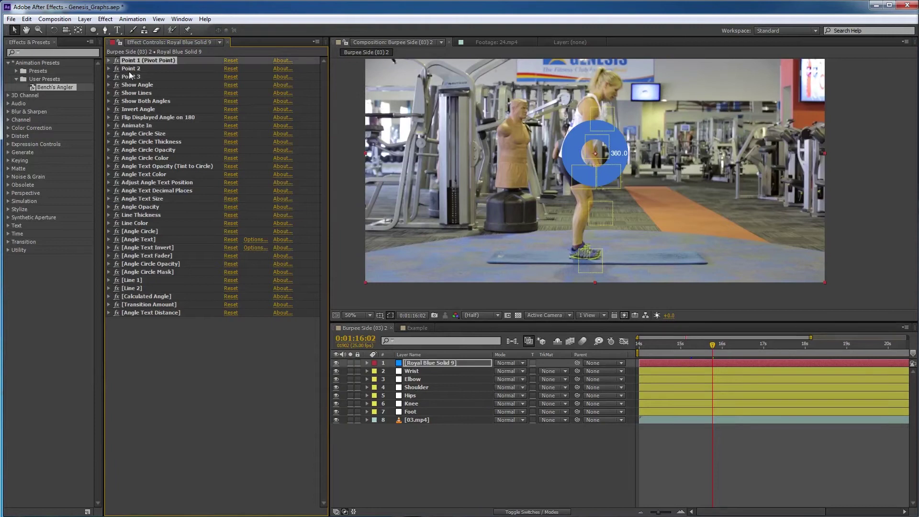
left_click(137, 224, "shift")
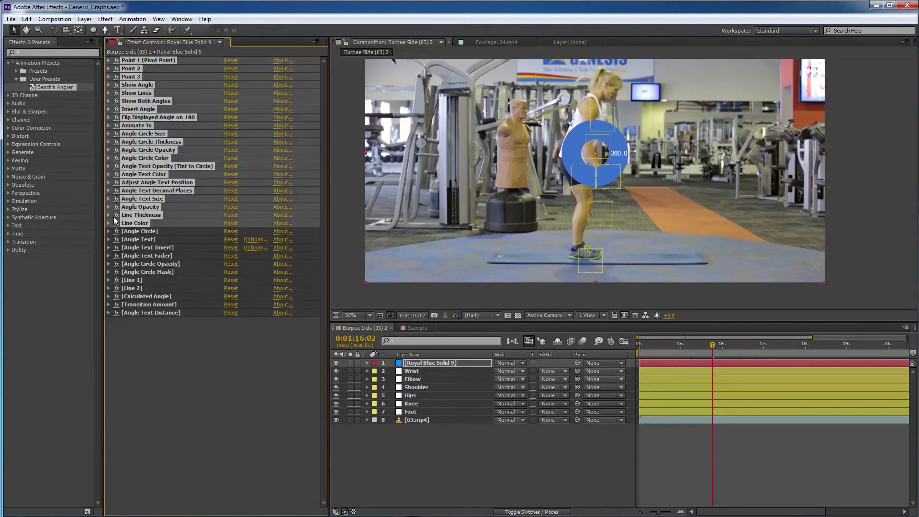
left_click(109, 223)
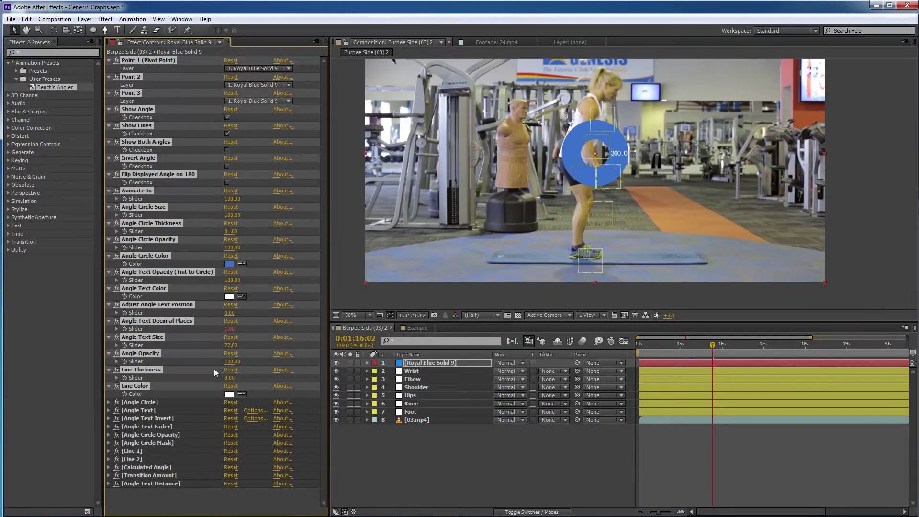
left_click(283, 495)
Link the solid's Point 1 (Pivot Point) to the Knee layer, Point 2 to Foot and Point 3 to Hips.
left_click(261, 68)
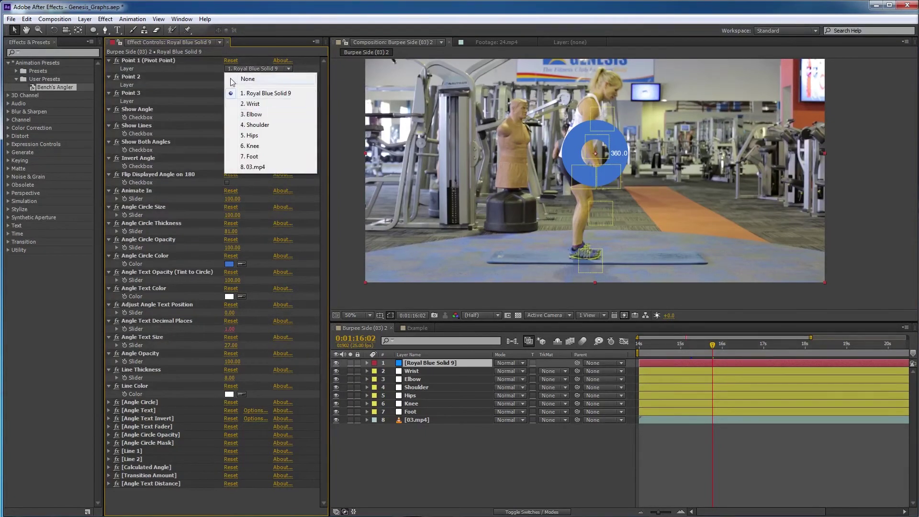
left_click(188, 62)
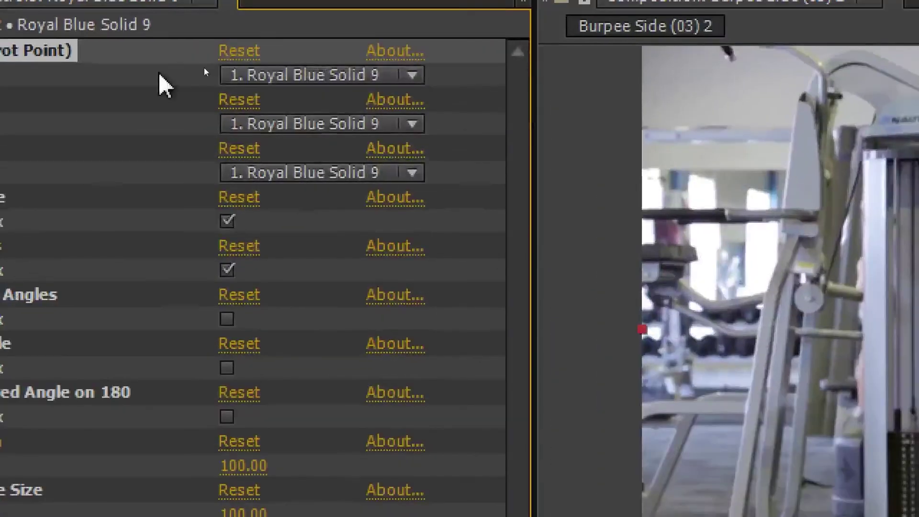
left_click(246, 69)
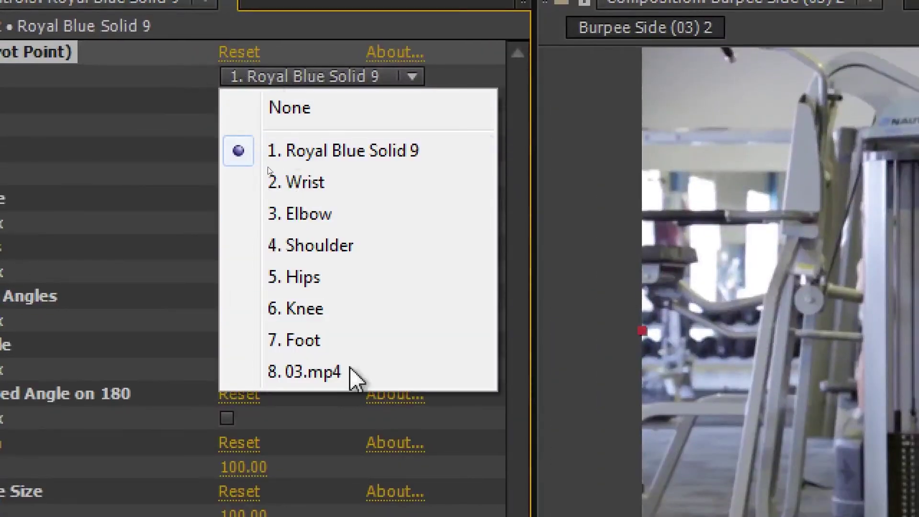
left_click(326, 308)
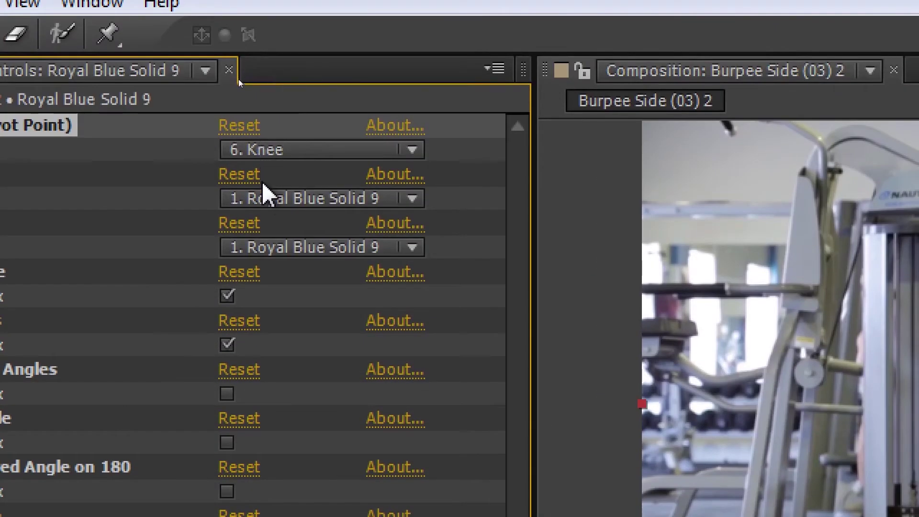
left_click(264, 197)
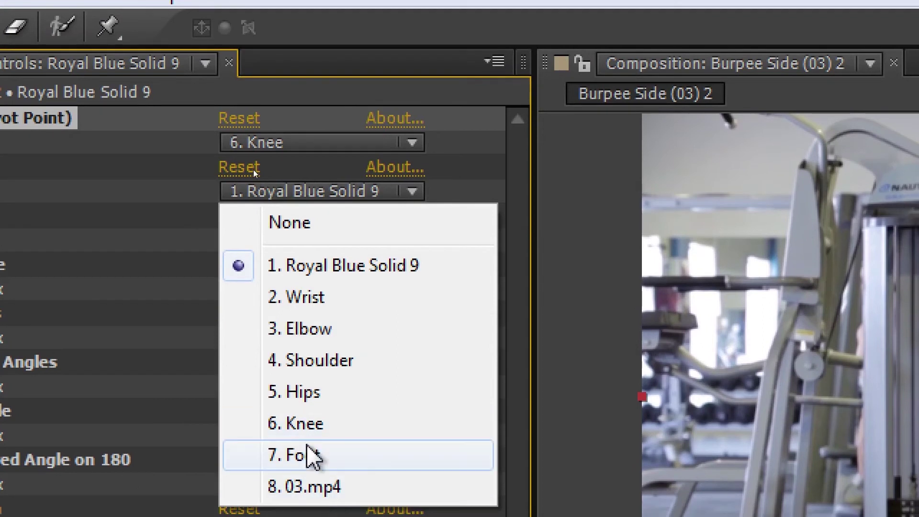
left_click(308, 454)
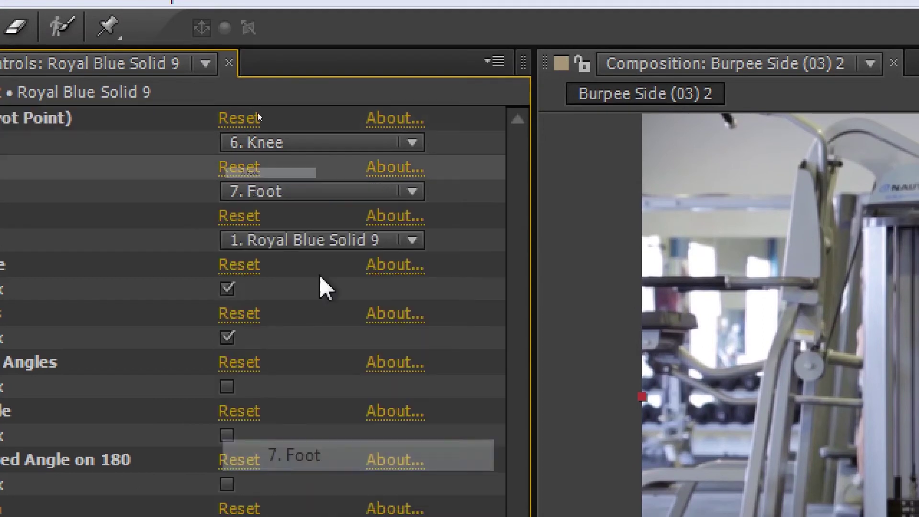
left_click(263, 242)
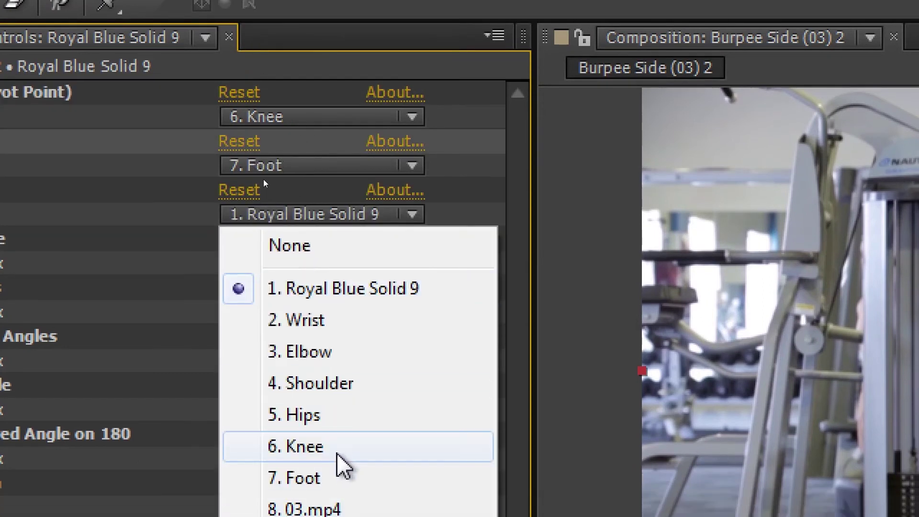
left_click(336, 424)
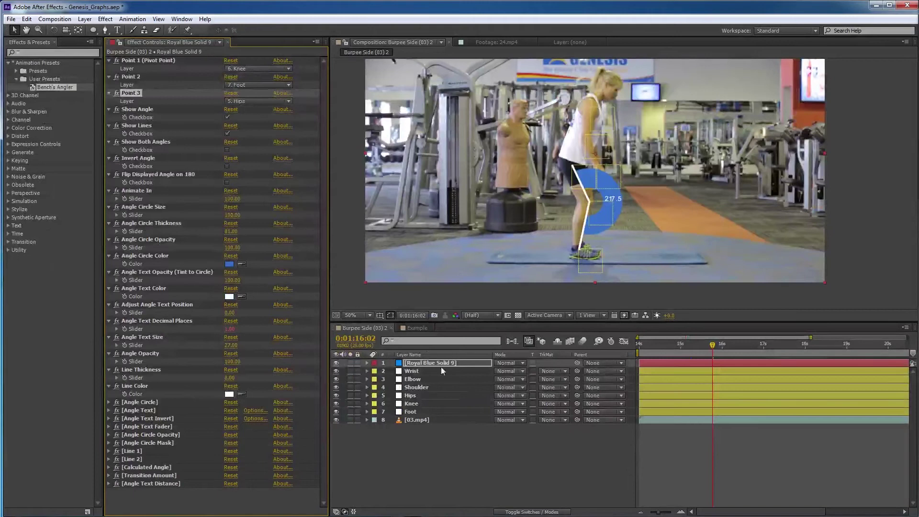
left_click(483, 458)
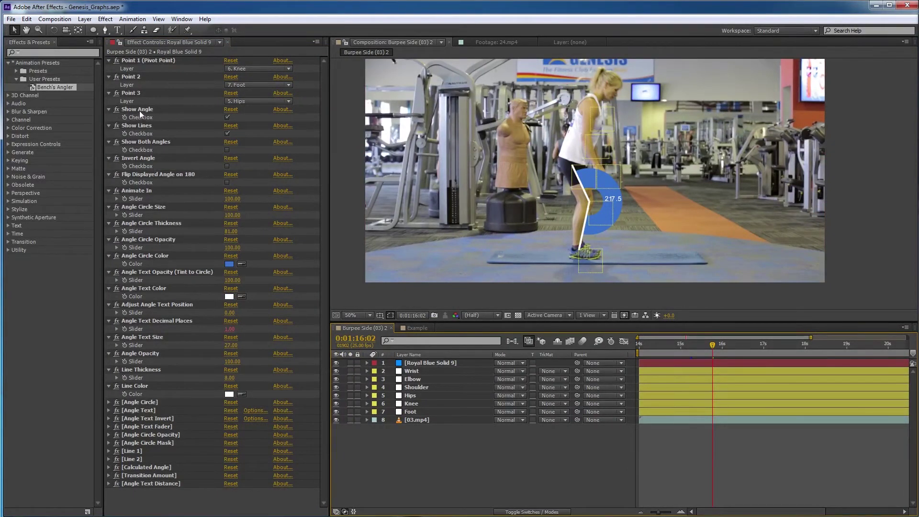
Invert the knee angle, then set its Angle Circle Size to 70 and Angle Circle Opacity to 50.
left_click(227, 165)
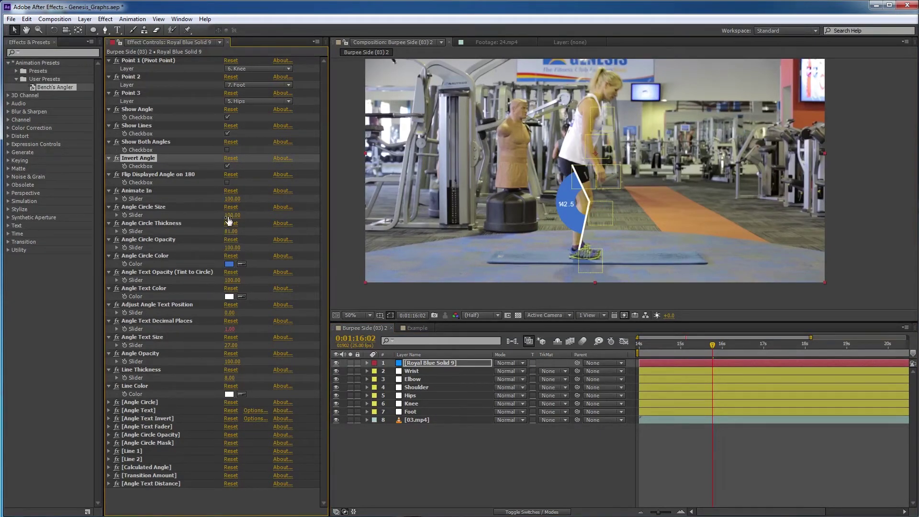
left_click_drag(224, 216, 215, 218)
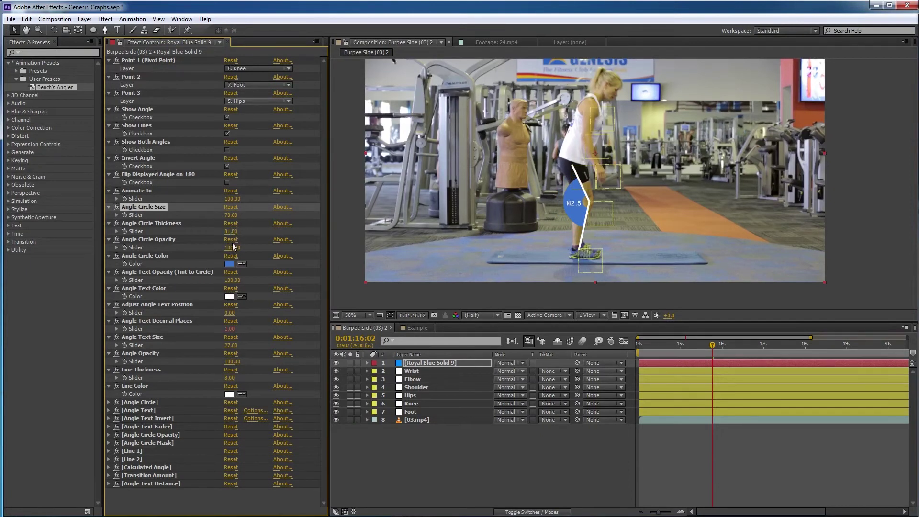
left_click(232, 245)
type("50")
key("Return")
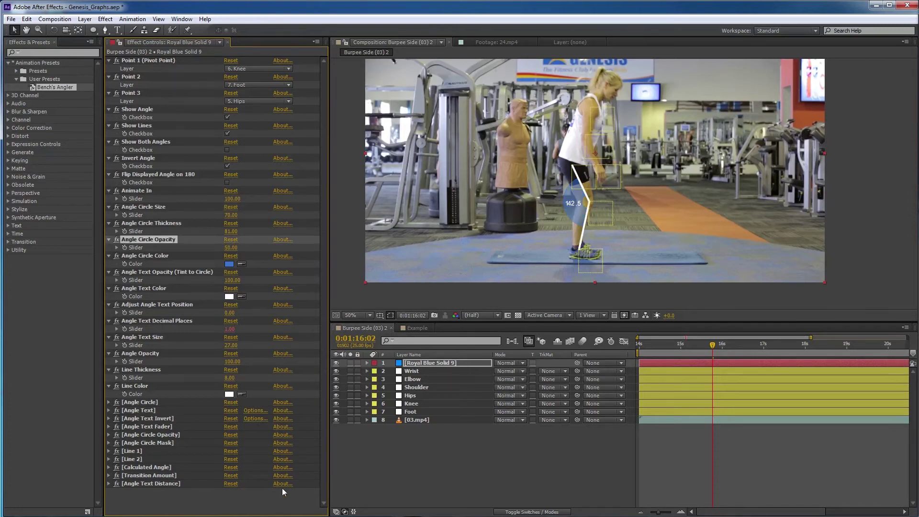
At 0:01:18:20, duplicate the Angler solid and link the copy's Point 1 to Shoulder, Point 2 to Hips and Point 3 to Elbow.
left_click(295, 489)
left_click_drag(664, 352, 895, 330)
key("space")
left_click_drag(778, 343, 754, 343)
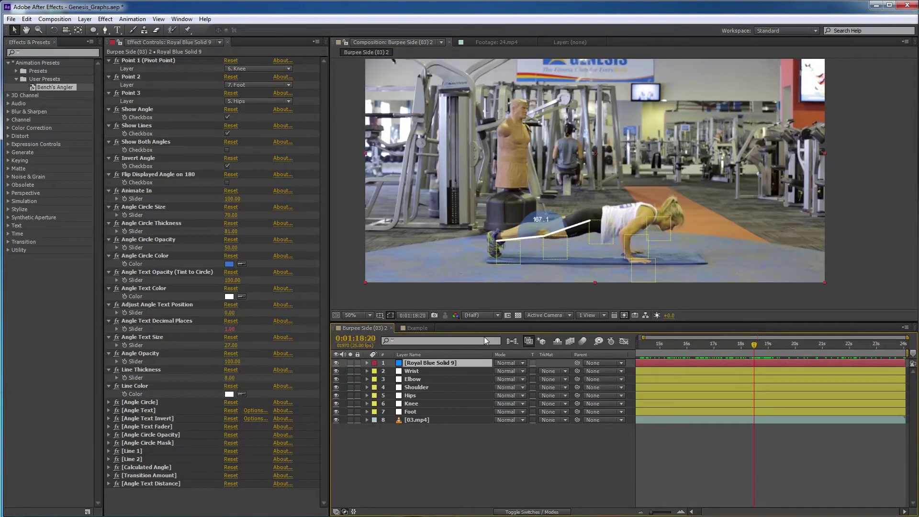
key("ctrl+d")
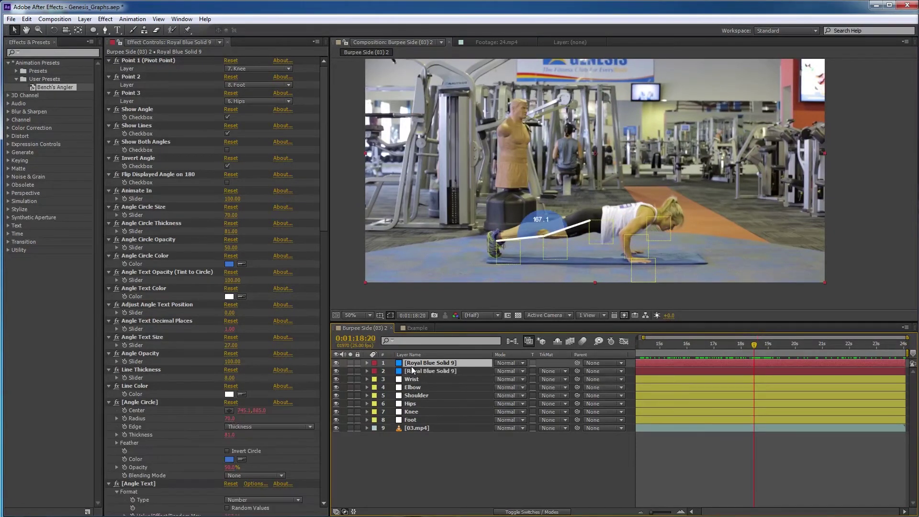
left_click(242, 69)
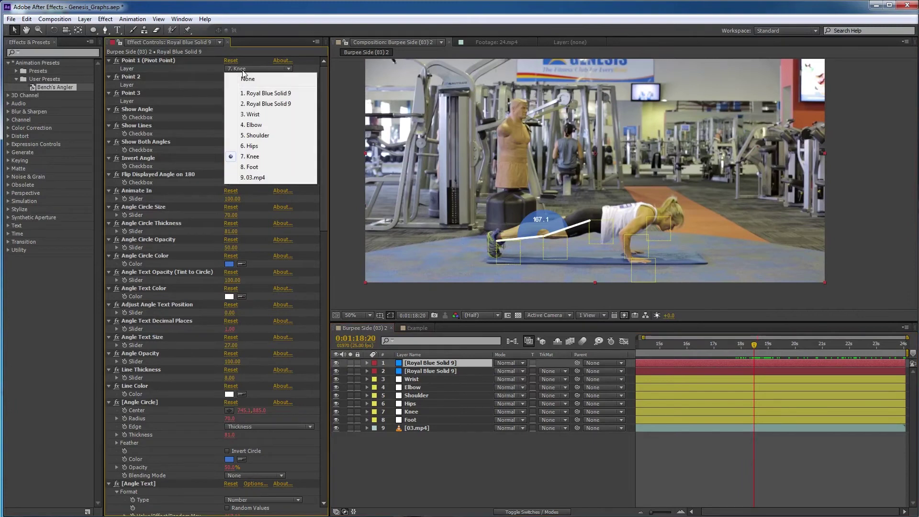
left_click(260, 140)
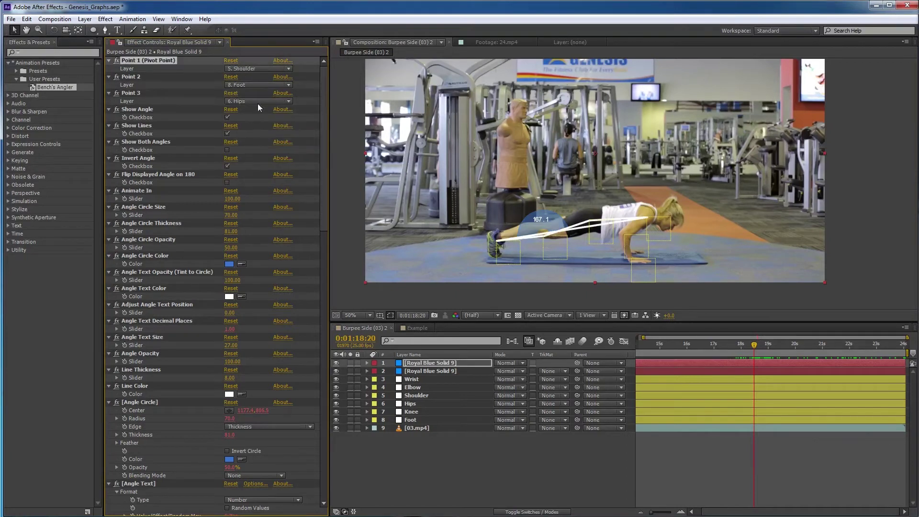
left_click(257, 85)
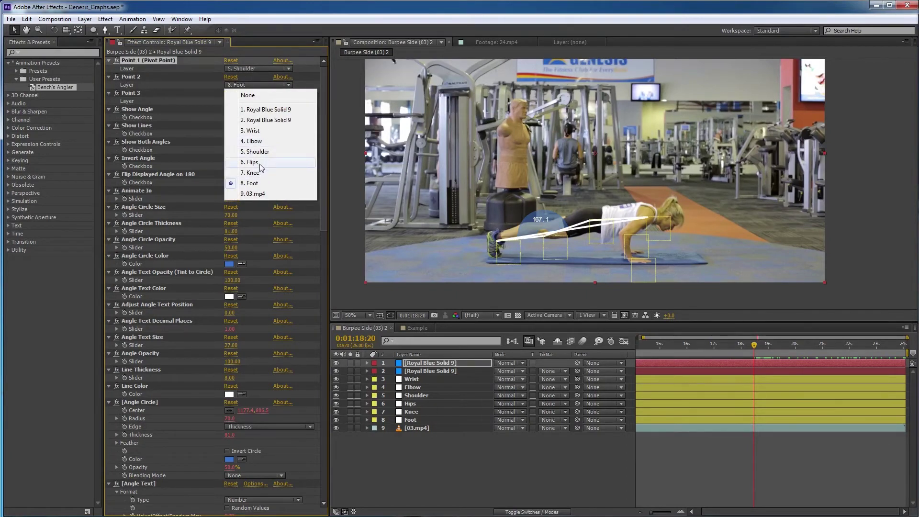
left_click(261, 163)
left_click(253, 102)
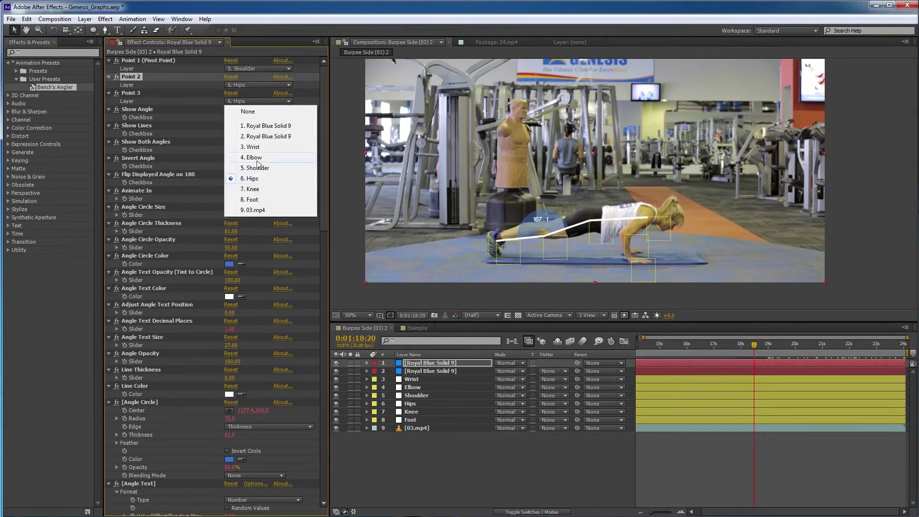
left_click(257, 157)
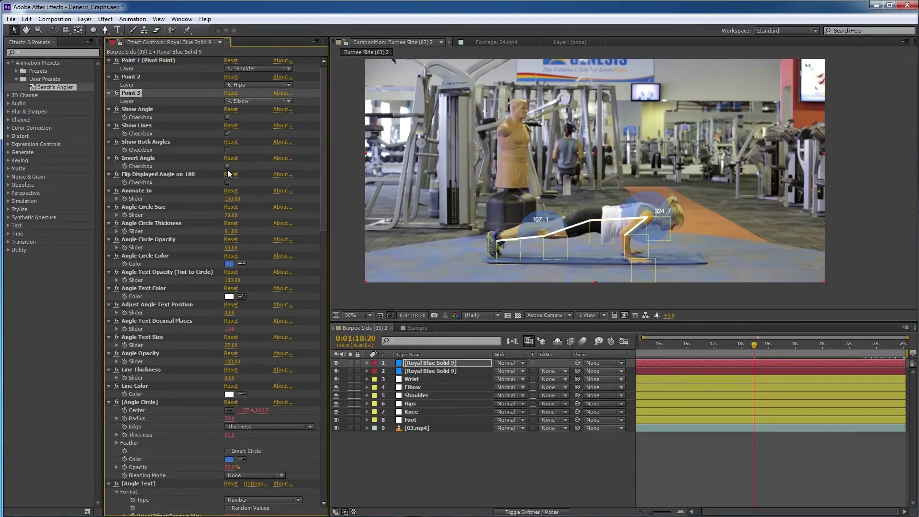
Turn off Invert Angle and enable Flip Displayed Angle on 180 for the shoulder angle, checking it back to 0:01:17:21.
left_click(228, 166)
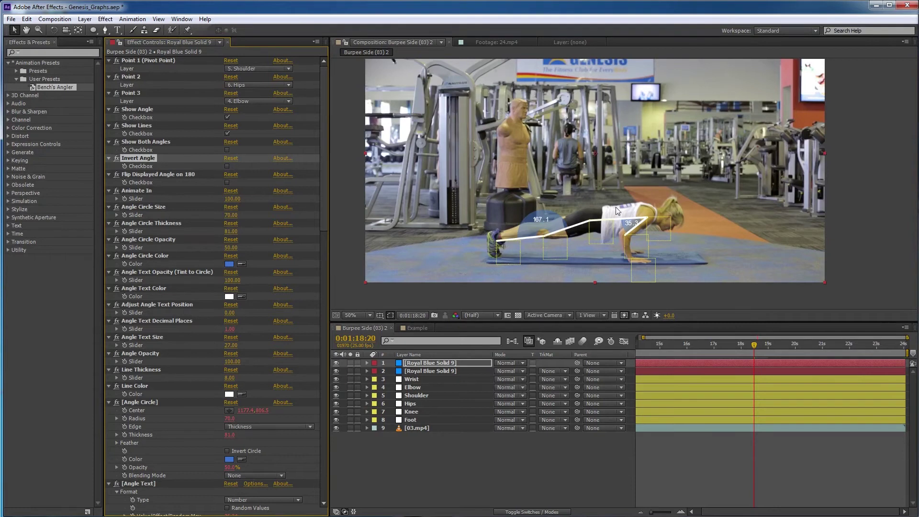
scroll(628, 240, "up", 2)
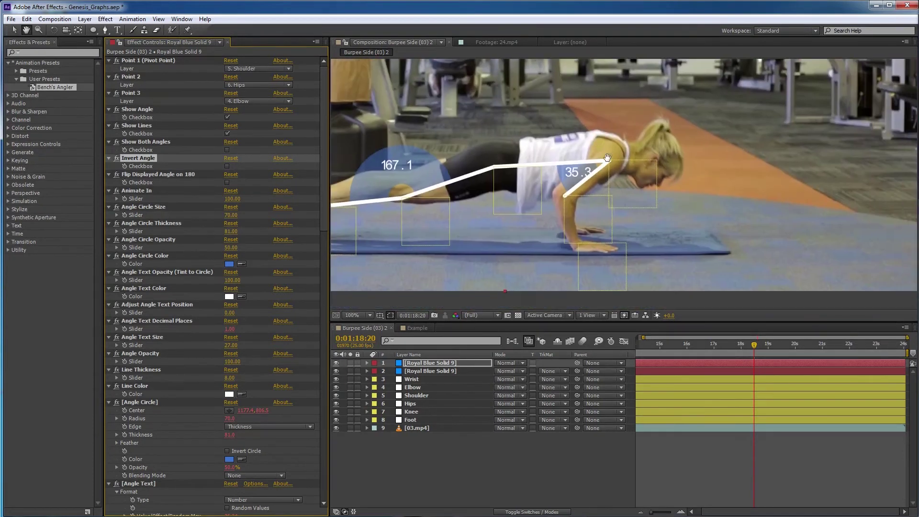
left_click_drag(735, 343, 771, 354)
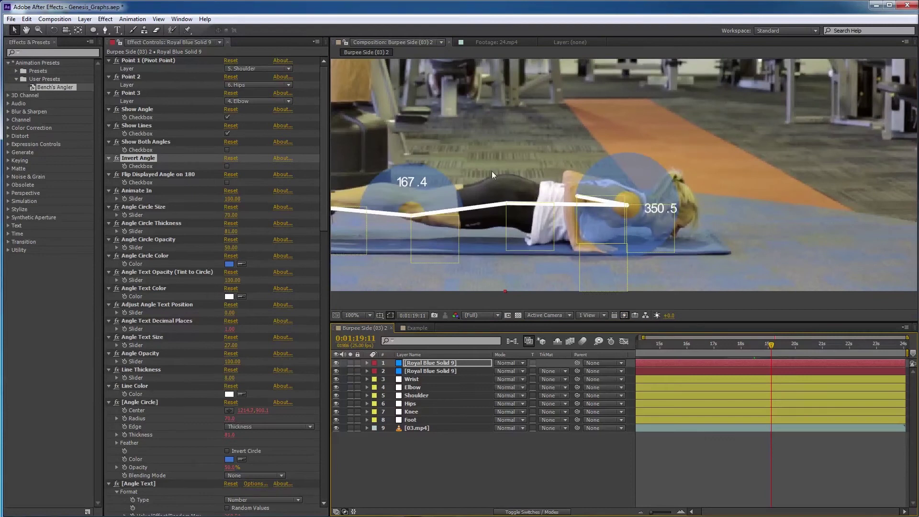
left_click(227, 183)
left_click_drag(770, 348, 728, 344)
scroll(582, 194, "down", 2)
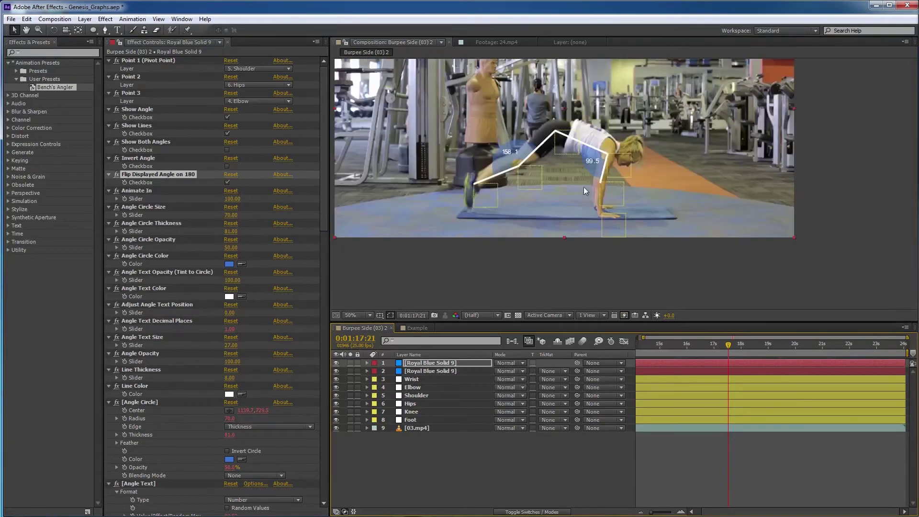
At 0:01:24:01, duplicate the shoulder solid and link the copy's Point 1 to Elbow, Point 2 to Wrist and Point 3 to Shoulder.
left_click_drag(707, 343, 896, 345)
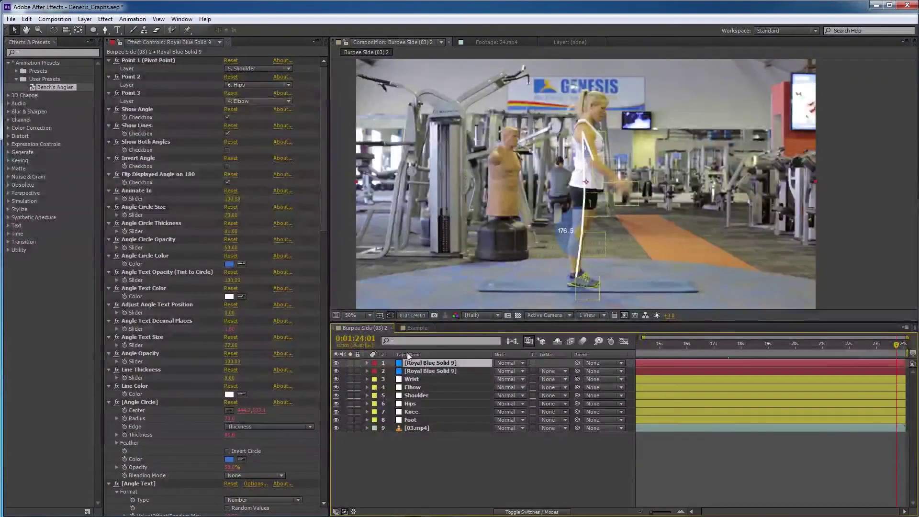
key("ctrl+d")
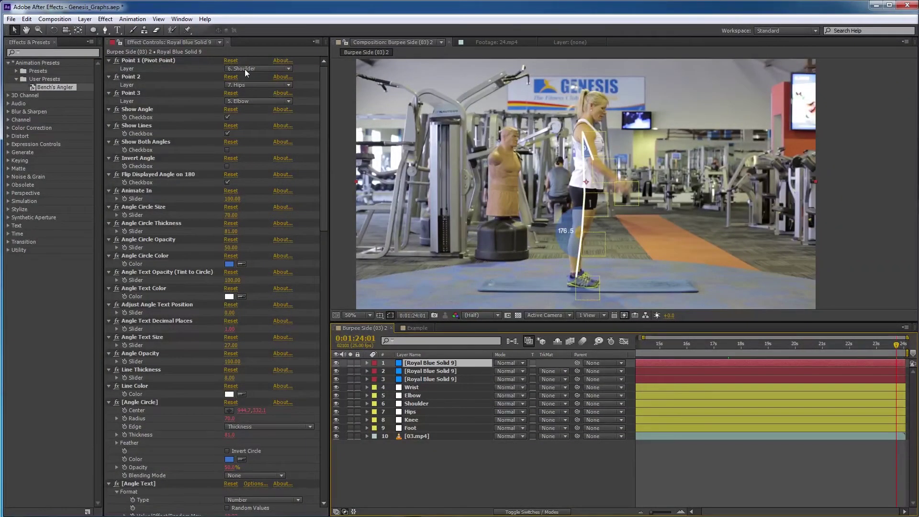
left_click(245, 69)
left_click(257, 136)
left_click(256, 85)
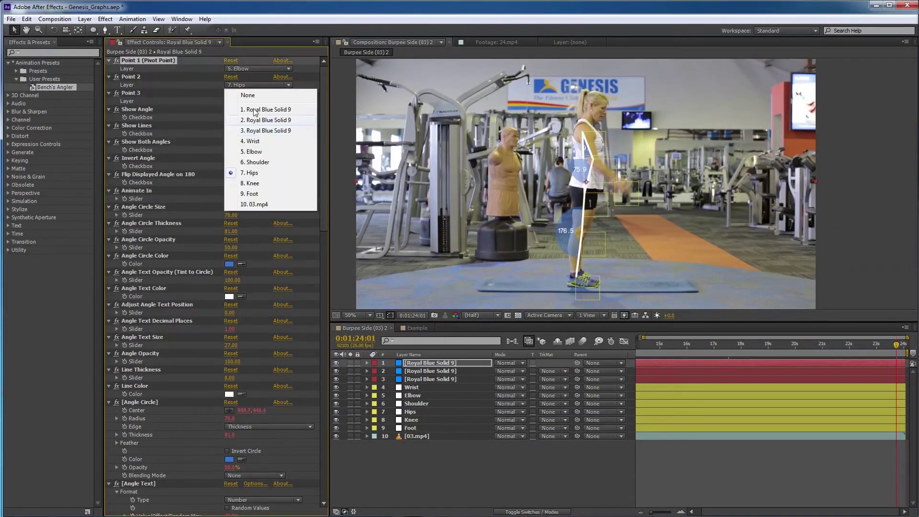
left_click(263, 143)
left_click(254, 101)
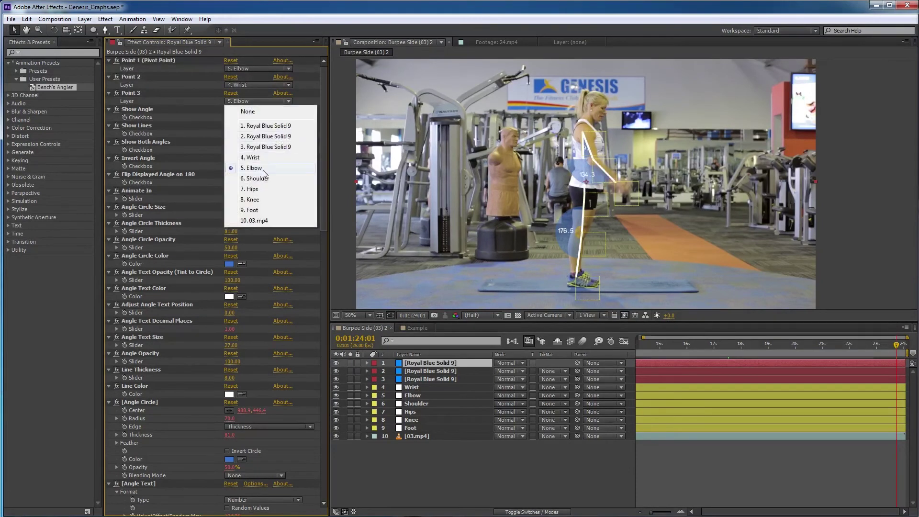
left_click(258, 178)
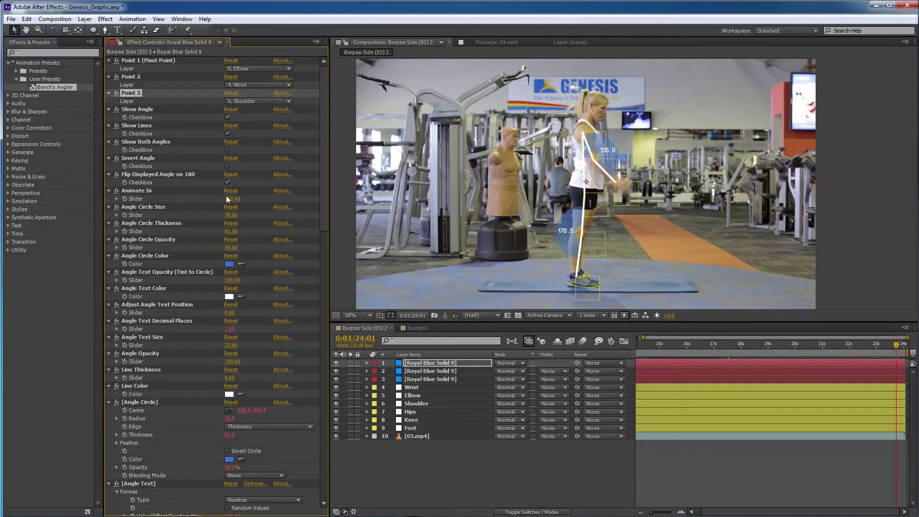
Set the elbow angle's circle size to 53 and run a RAM preview of all three angles.
left_click_drag(231, 214, 206, 214)
left_click_drag(644, 341, 668, 343)
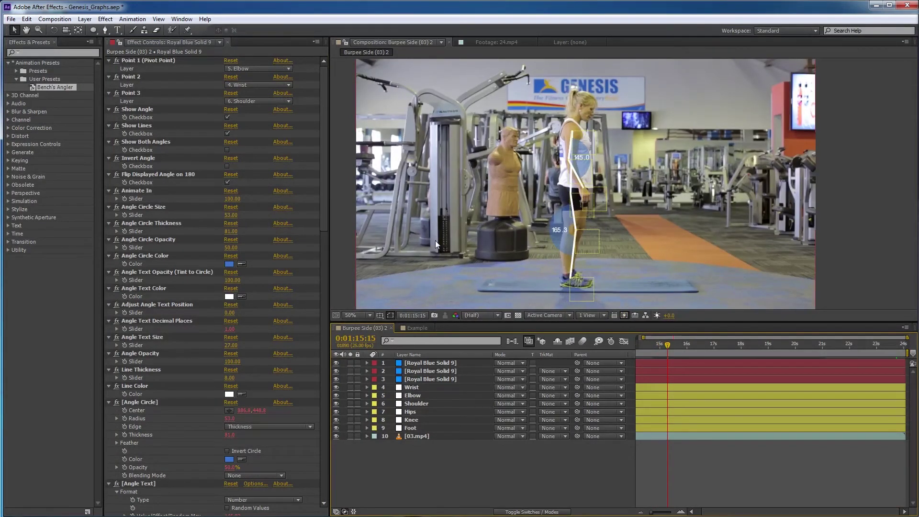
key("KP_0")
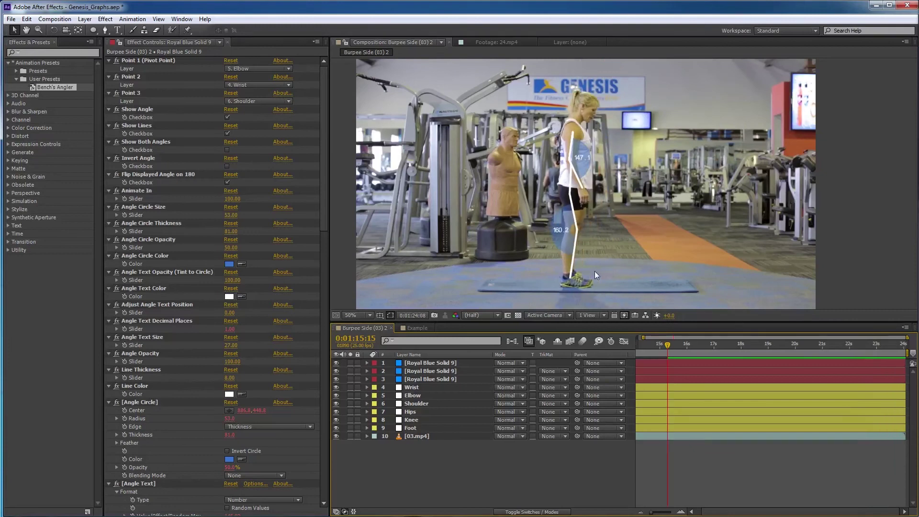
Turn off Show Angle on all three Angler solids and check the lines alone, returning to 0:01:16:10.
left_click(416, 278)
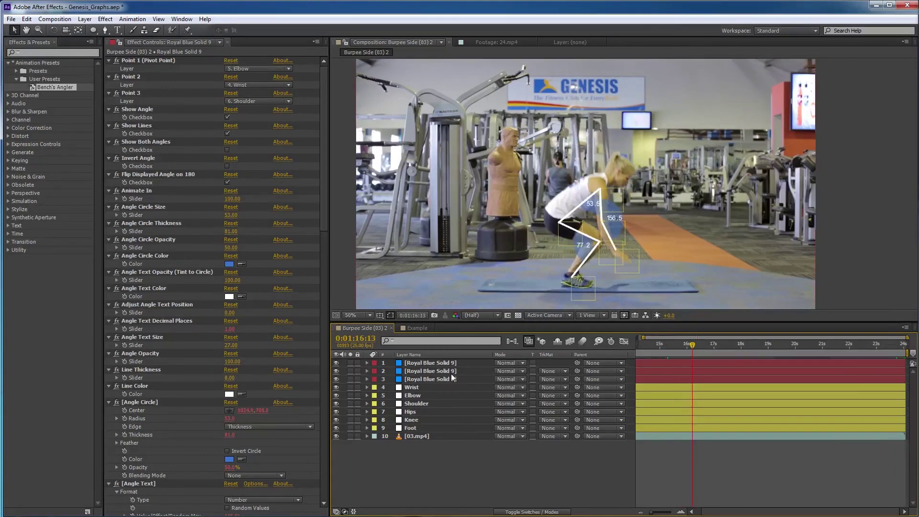
left_click(227, 117)
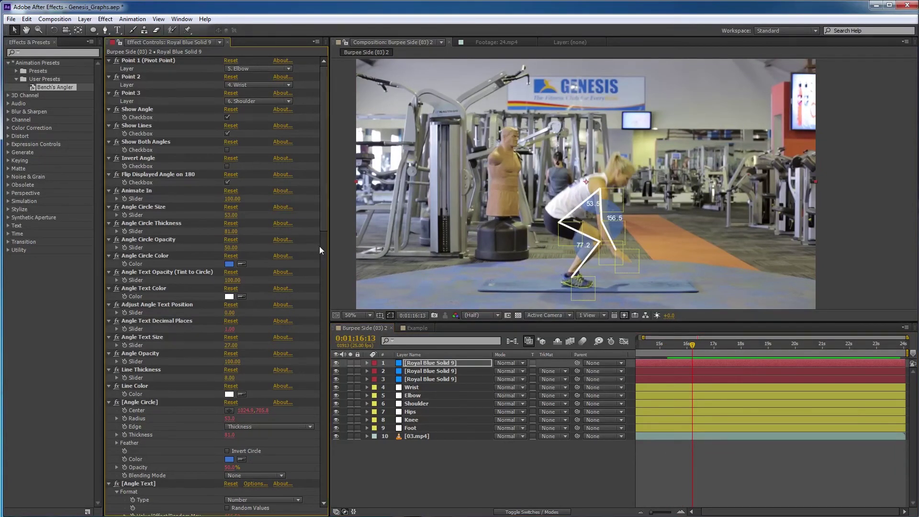
left_click(413, 371)
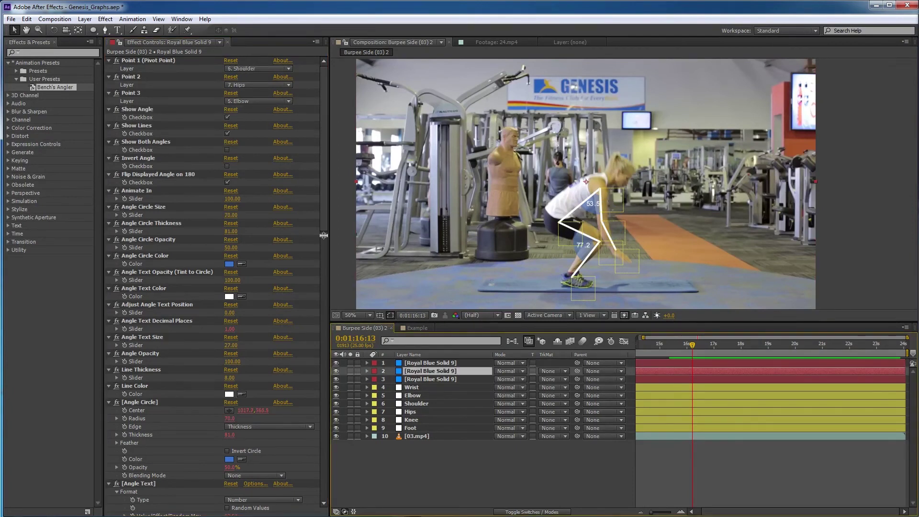
left_click(418, 381)
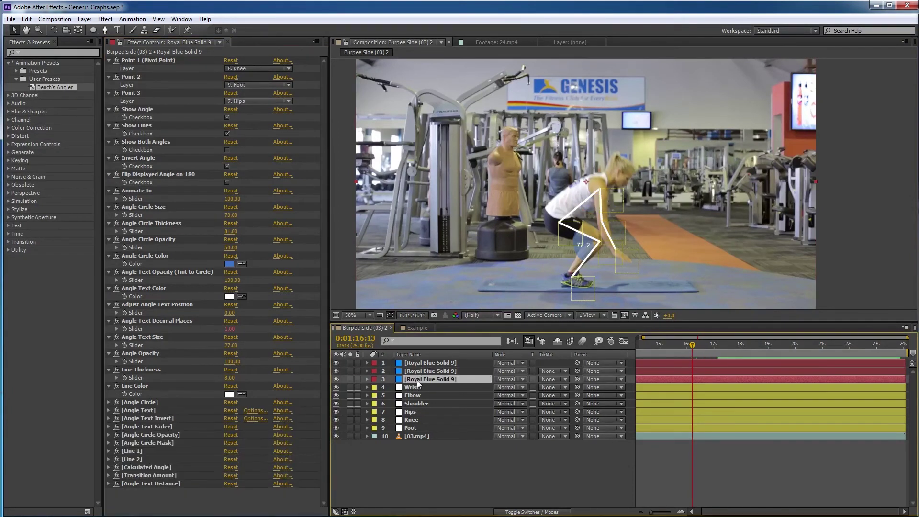
left_click(227, 117)
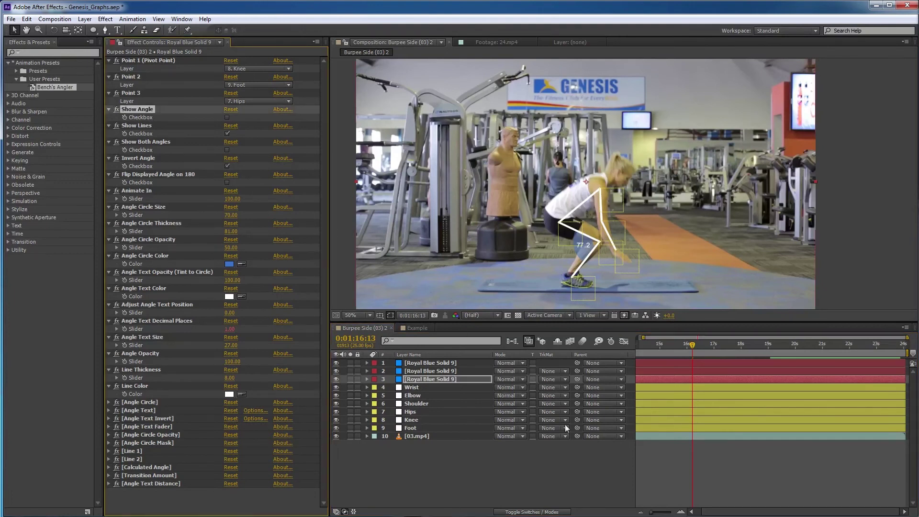
left_click_drag(665, 344, 763, 343)
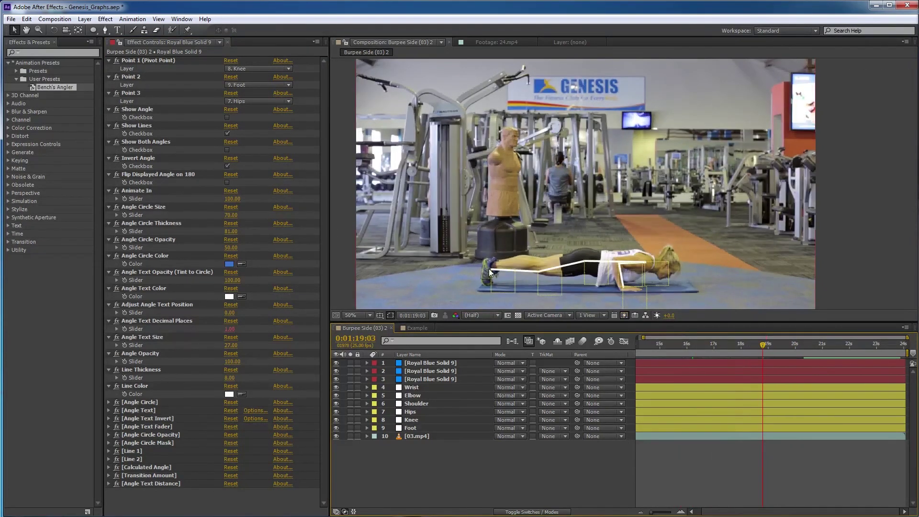
left_click(690, 345)
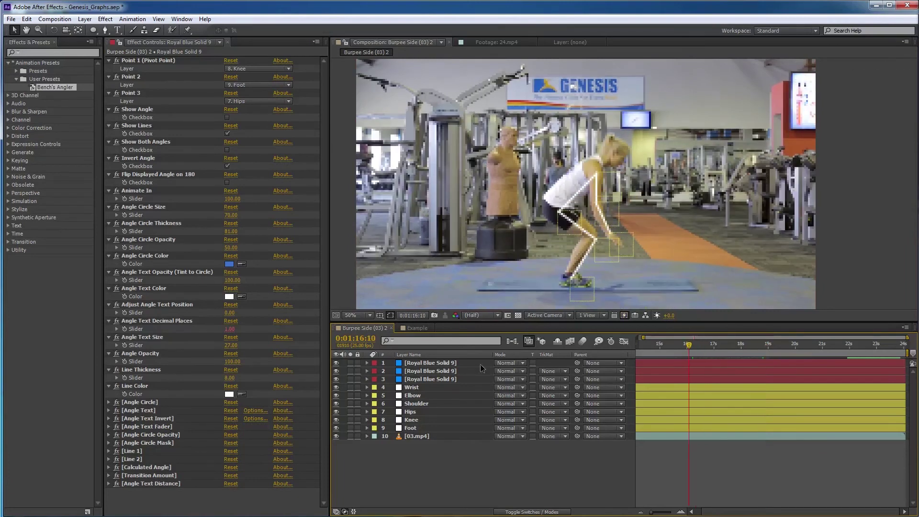
Turn off Show Lines and turn on Show Angle for the knee and shoulder Angler solids.
left_click(227, 135)
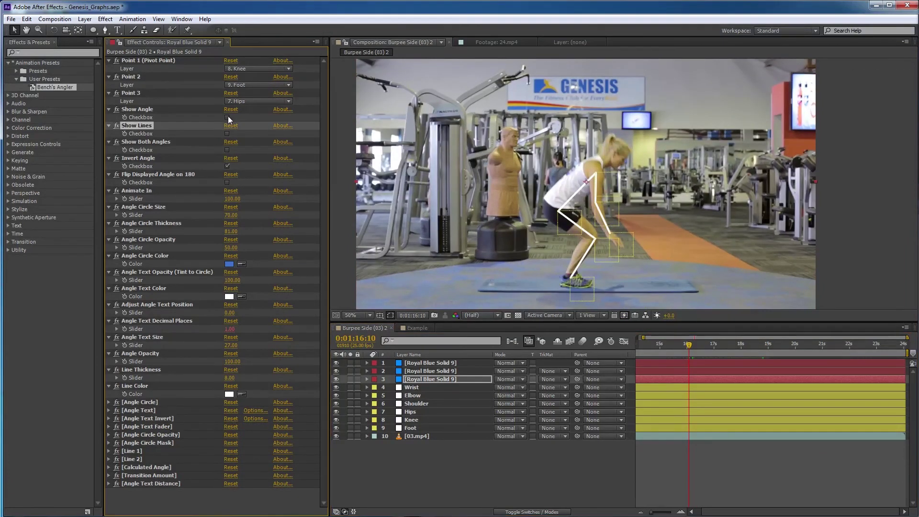
left_click(227, 116)
left_click(455, 372)
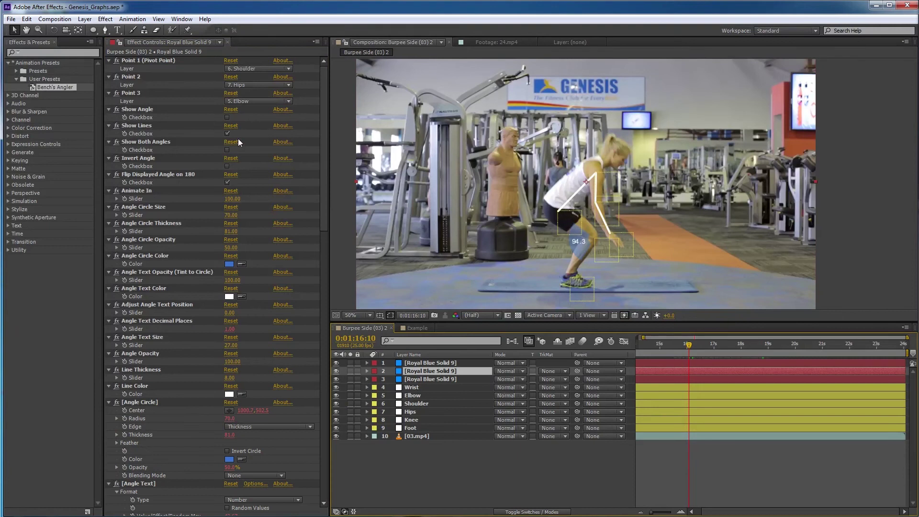
left_click(228, 123)
Try the knee's Angler solid with lines only and switch it back to angle only.
left_click(431, 379)
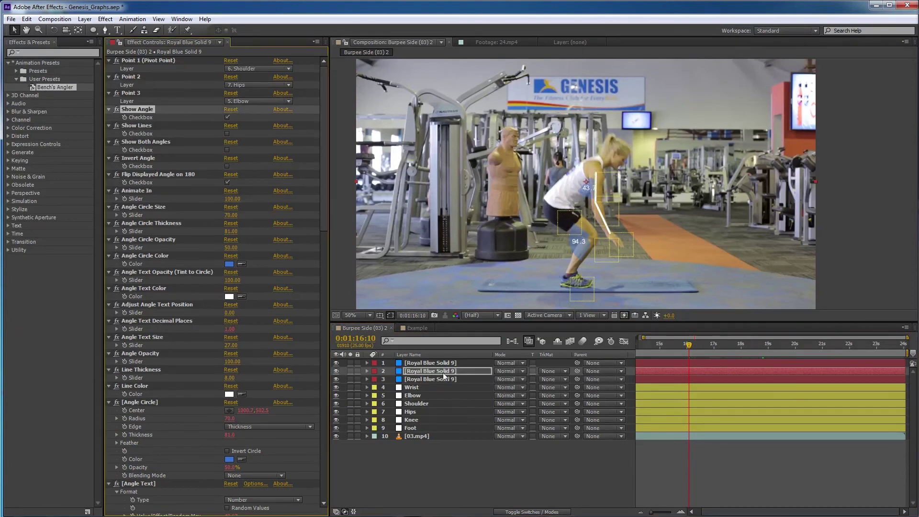
left_click(227, 133)
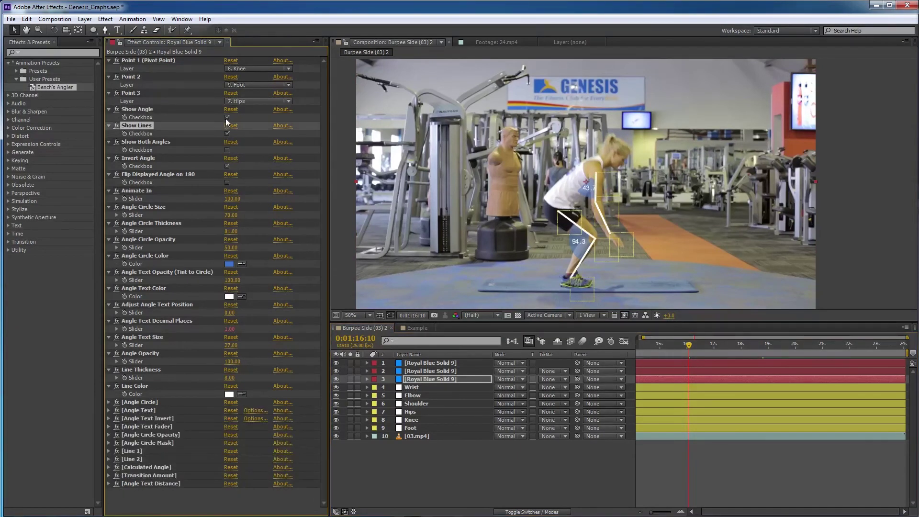
left_click(227, 117)
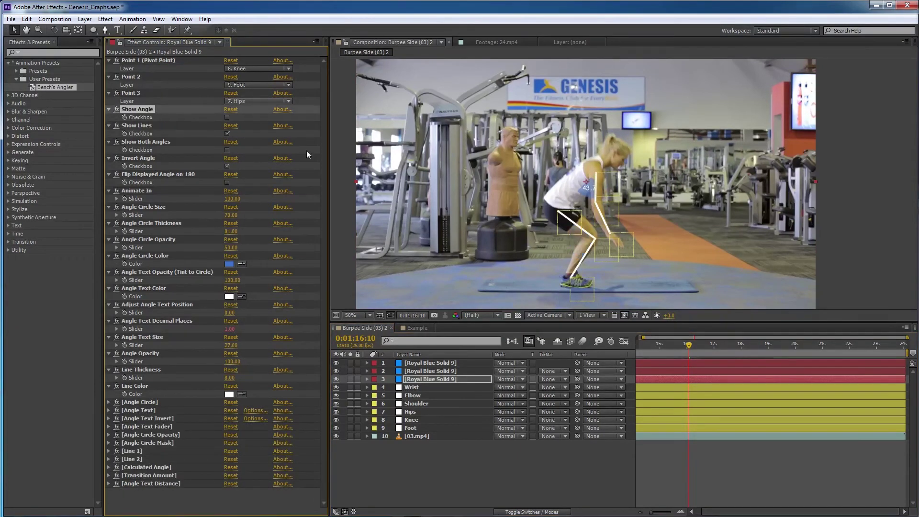
left_click(227, 133)
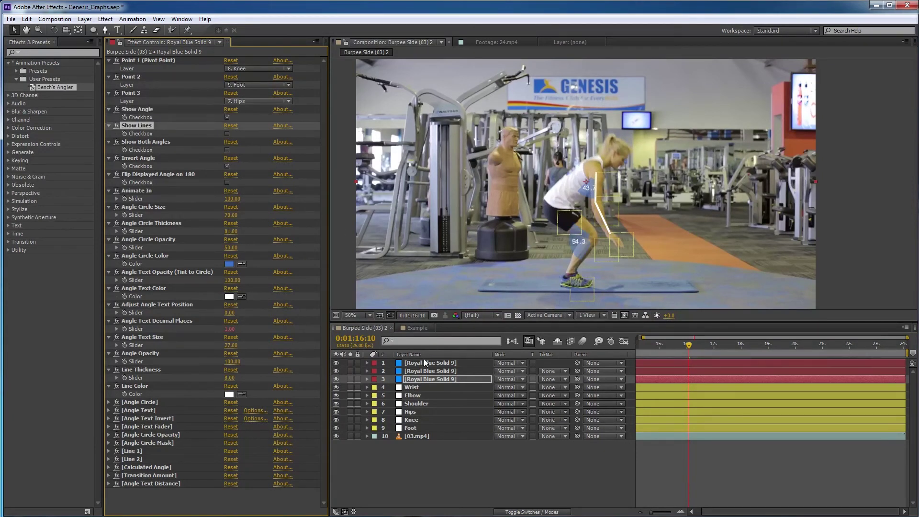
Turn off Show Lines and turn on Show Angle for the elbow's Angler solid, and scrub the footage to 0:01:17:15 to check all three angles.
left_click(426, 371)
left_click(407, 364)
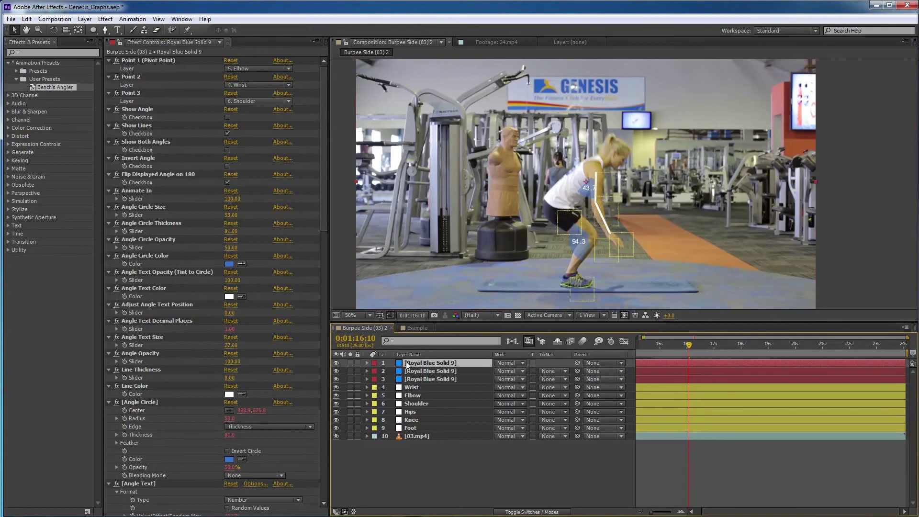
left_click(227, 117)
left_click(227, 133)
left_click(591, 483)
left_click_drag(665, 345, 827, 345)
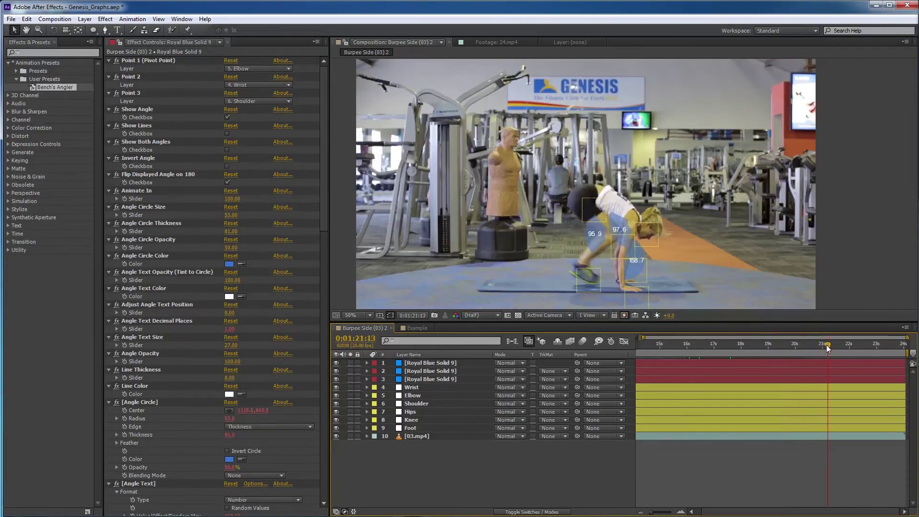
left_click_drag(834, 349, 871, 347)
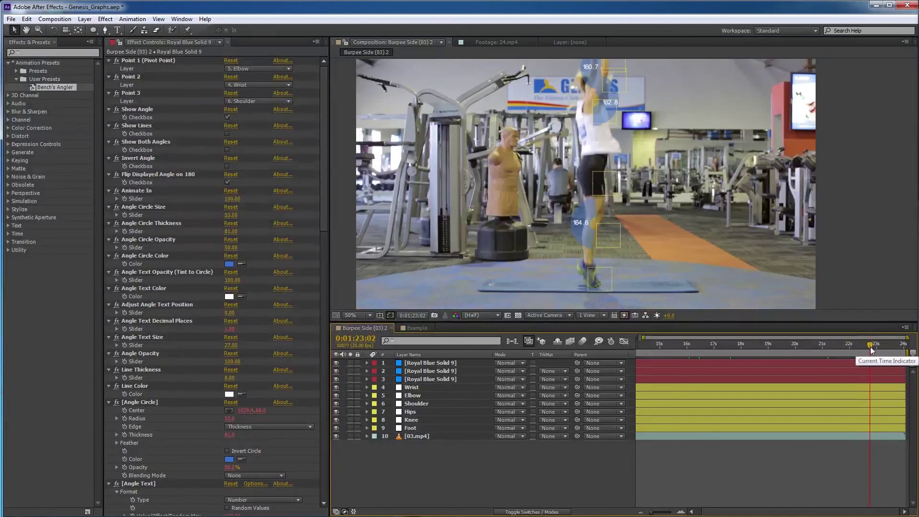
left_click_drag(744, 349, 722, 349)
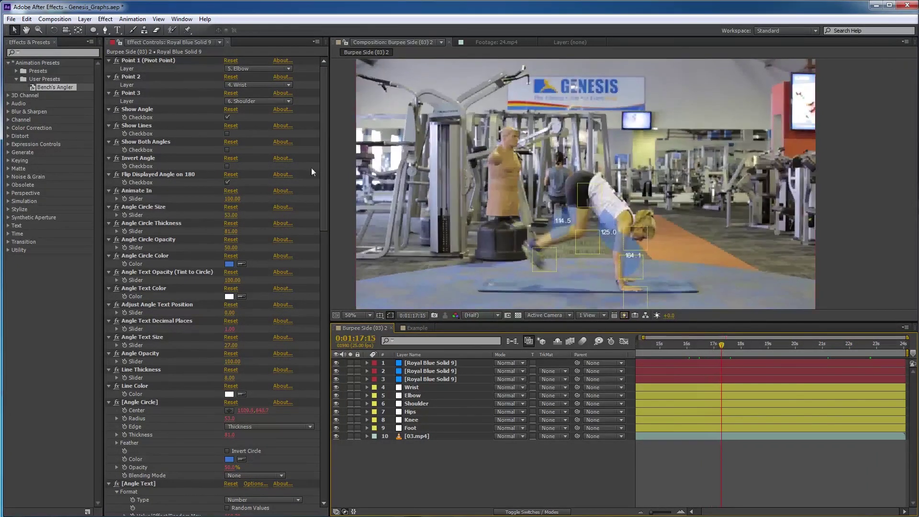
Turn on Show Lines for the elbow, shoulder and knee Angler solids so each shows lines and angle together.
left_click(227, 134)
left_click(430, 371)
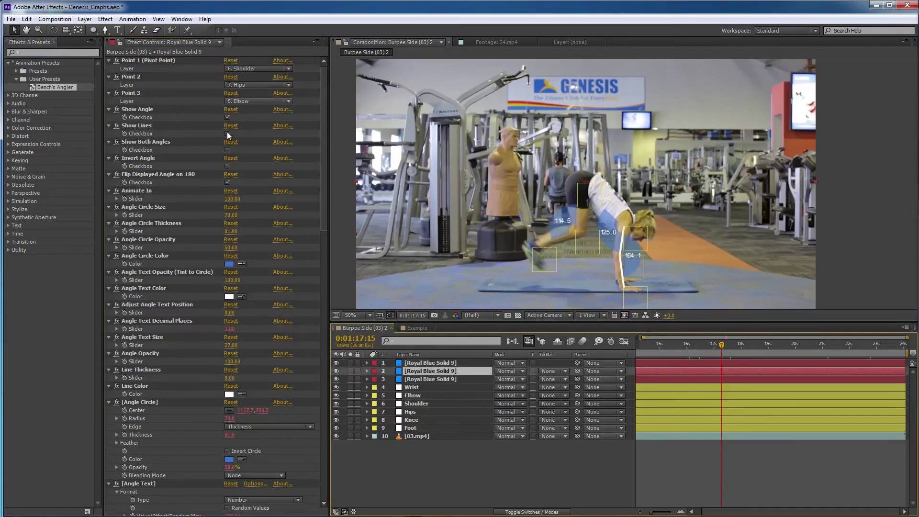
left_click(424, 379)
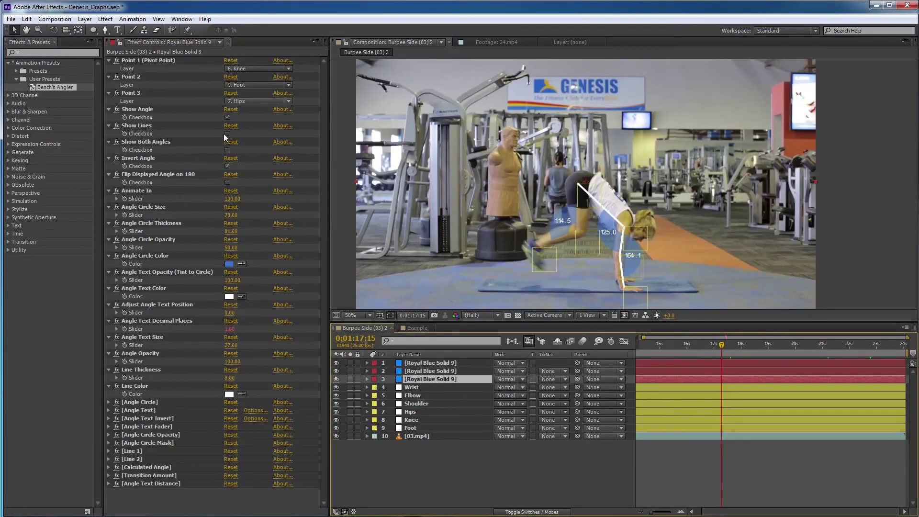
left_click(227, 134)
At 0:01:16:00, move all three Angler solids sideways off the athlete and play the footage with the offset graphic.
mouse_move(686, 340)
left_mouse_down()
mouse_move(661, 341)
mouse_move(685, 349)
left_mouse_up()
left_click(440, 362, "shift")
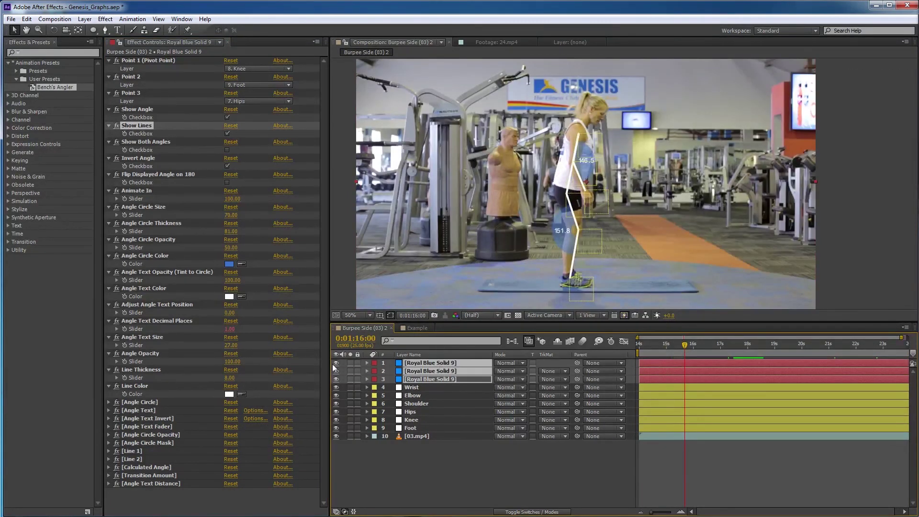
left_click_drag(495, 247, 582, 247)
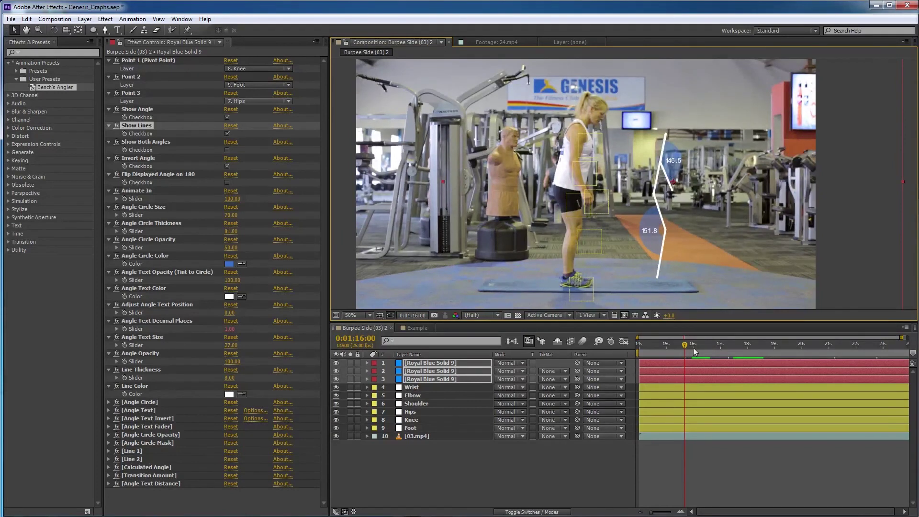
key("space")
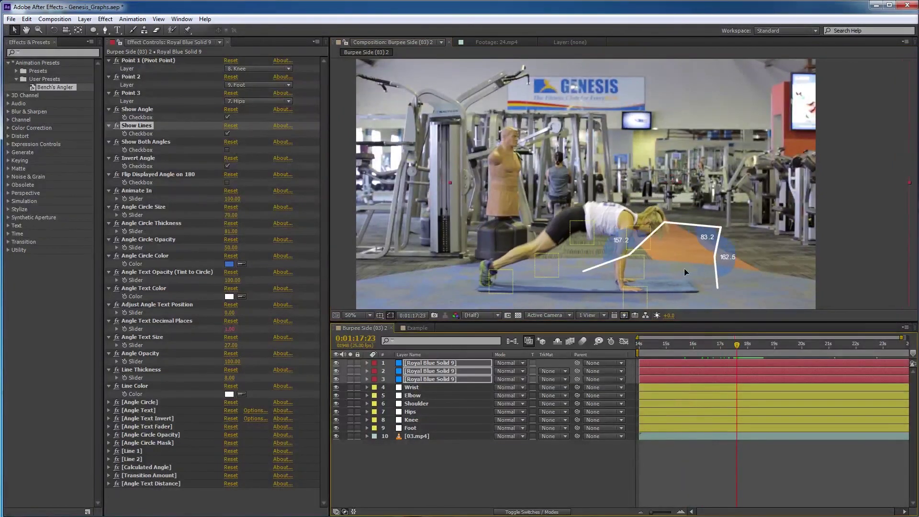
At 0:01:16:06, hide the 03.mp4 footage and reorder the three Angler solids to sit below the tracking nulls.
left_click_drag(757, 343, 692, 341)
left_click(335, 436)
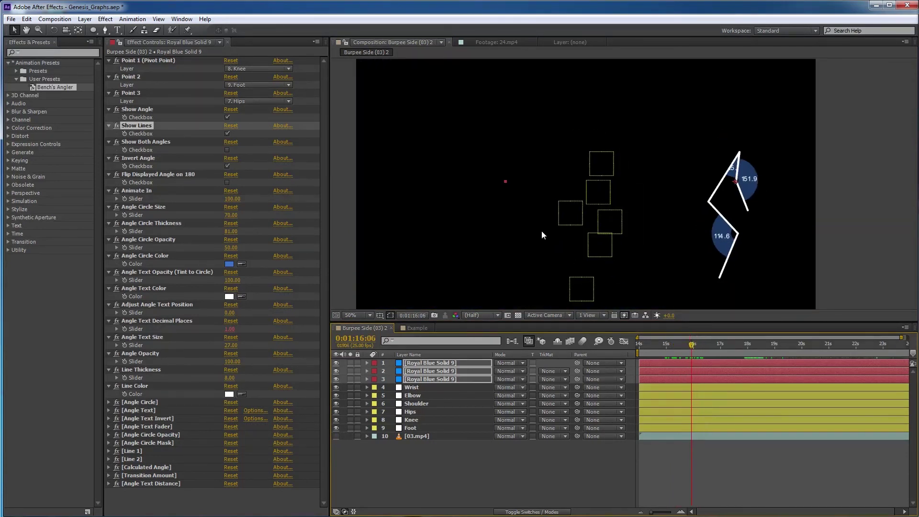
left_click(564, 209)
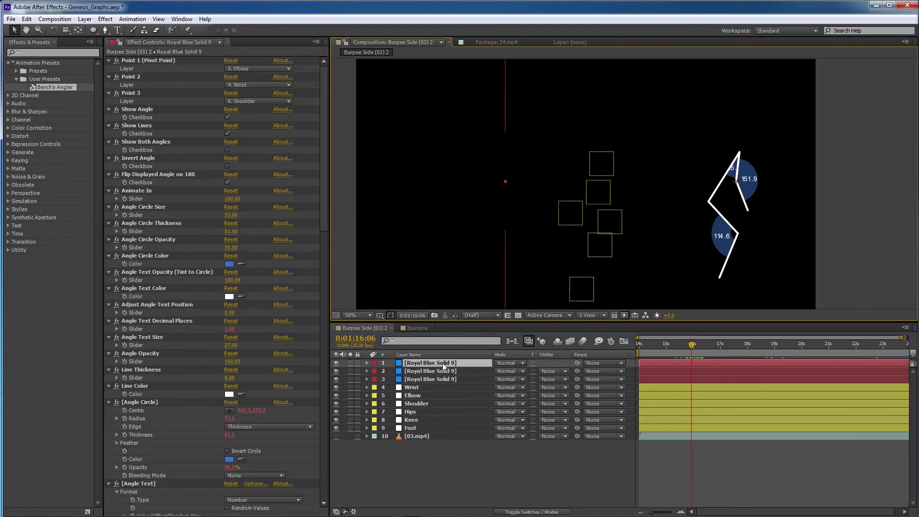
left_click(421, 378, "shift")
left_click_drag(421, 377, 430, 432)
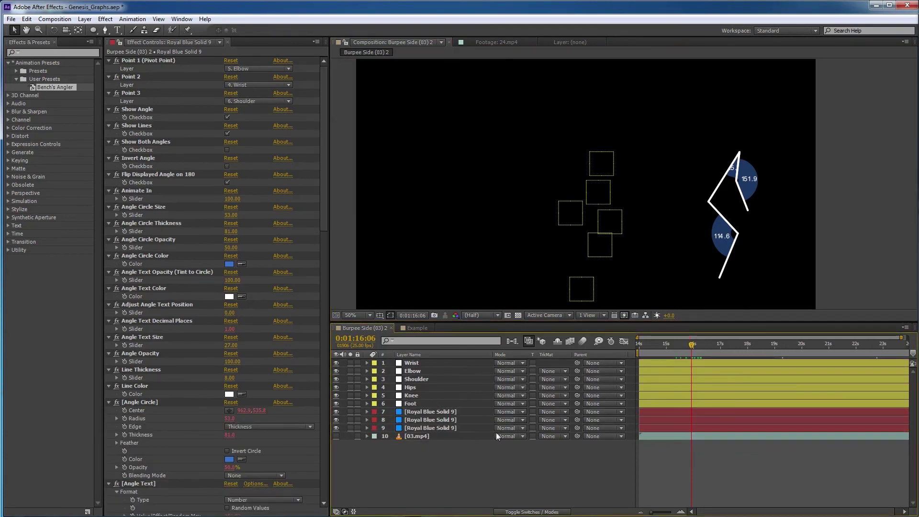
Reveal the Hips null's Position keyframes, try adjusting the position value and undo the change.
left_click(570, 212)
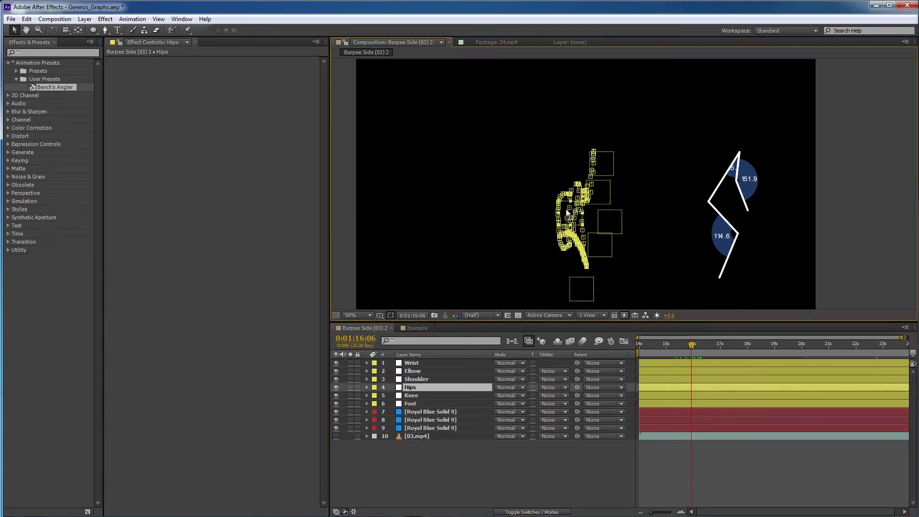
key("Return")
key("p")
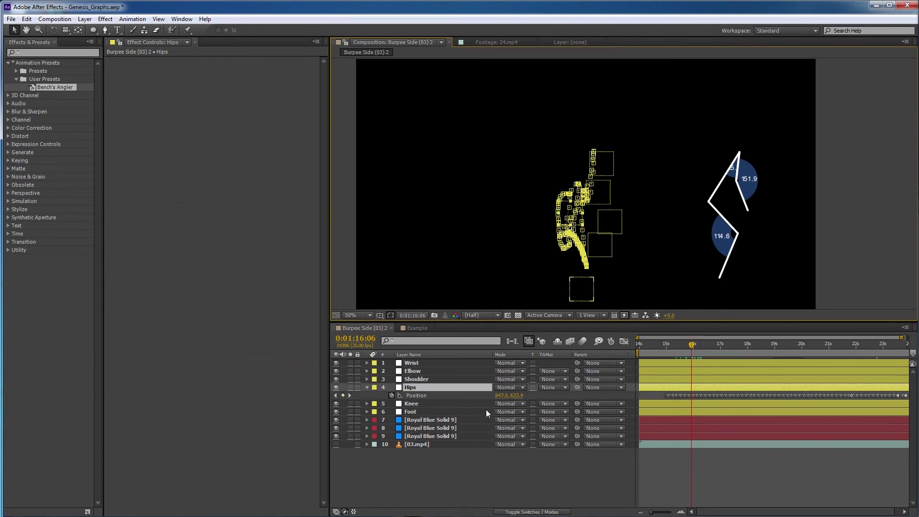
mouse_move(501, 399)
left_mouse_down()
mouse_move(469, 400)
mouse_move(506, 395)
mouse_move(492, 395)
left_mouse_up()
key("ctrl+z")
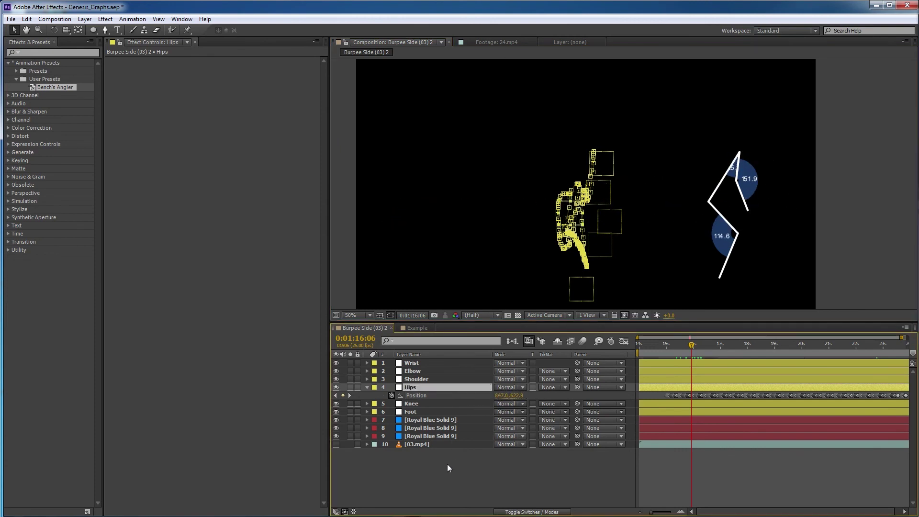
Show the 03.mp4 footage again and reset the Position of the elbow, shoulder and knee Angler solids.
left_click(336, 444)
left_click(427, 436)
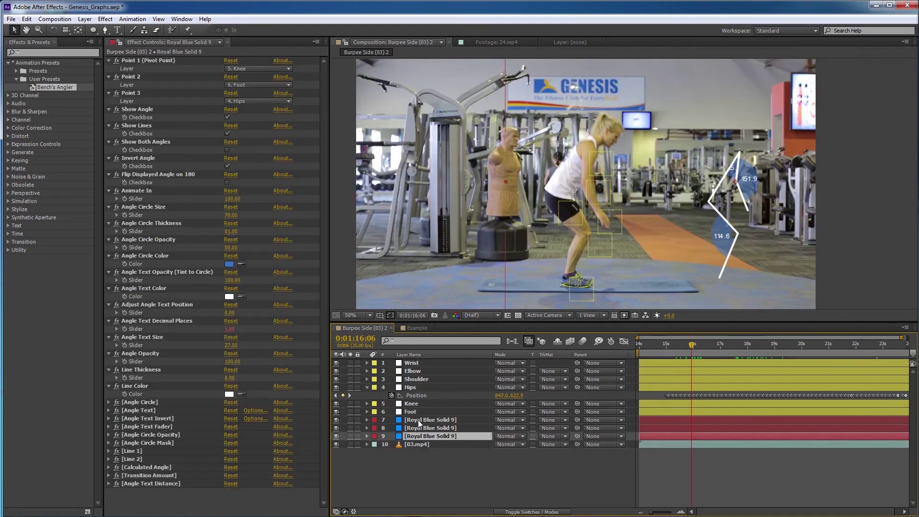
left_click(418, 420, "shift")
key("p")
right_click(423, 429)
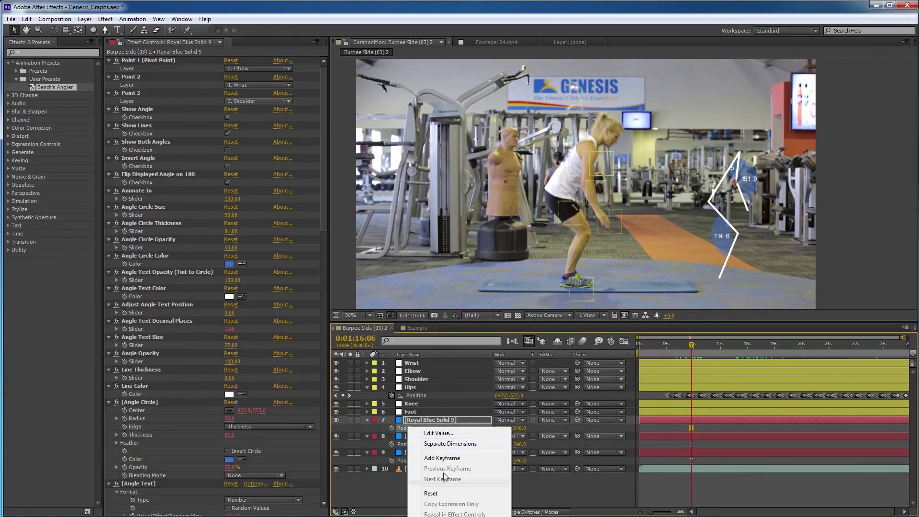
left_click(430, 494)
right_click(416, 445)
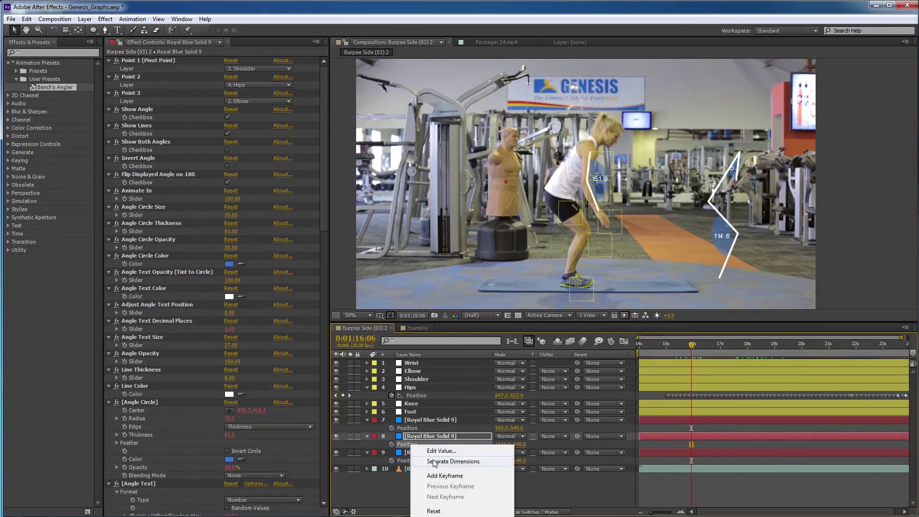
left_click(436, 511)
right_click(407, 460)
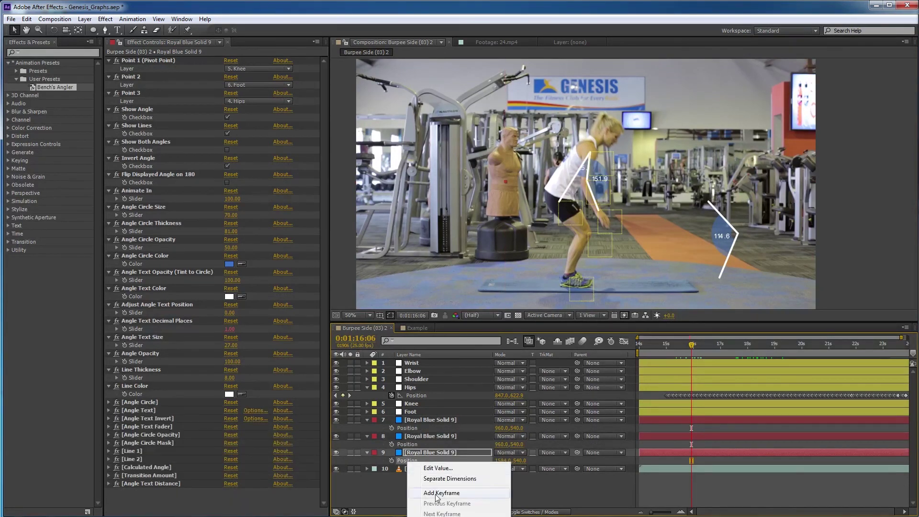
left_click(433, 511)
left_click(419, 498)
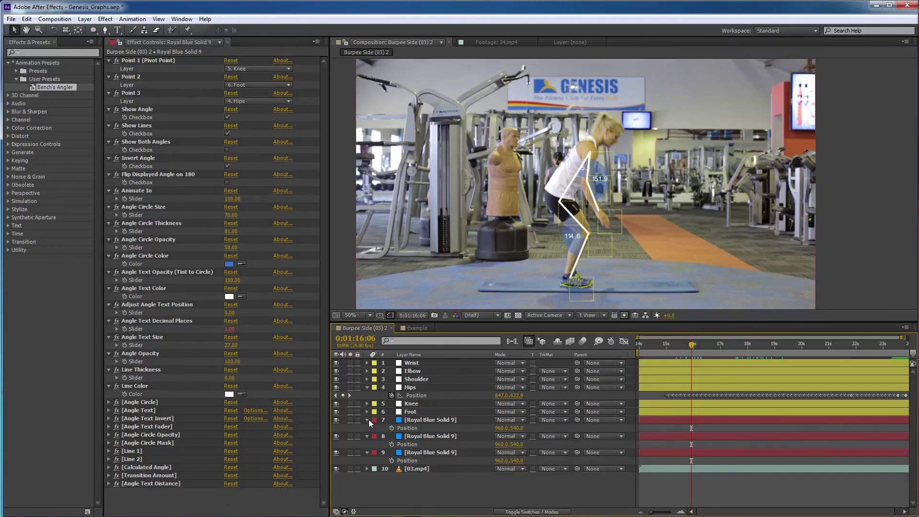
Collapse the revealed Position properties of the three Angler solids and the Hips null.
left_click(368, 419)
left_click(367, 428)
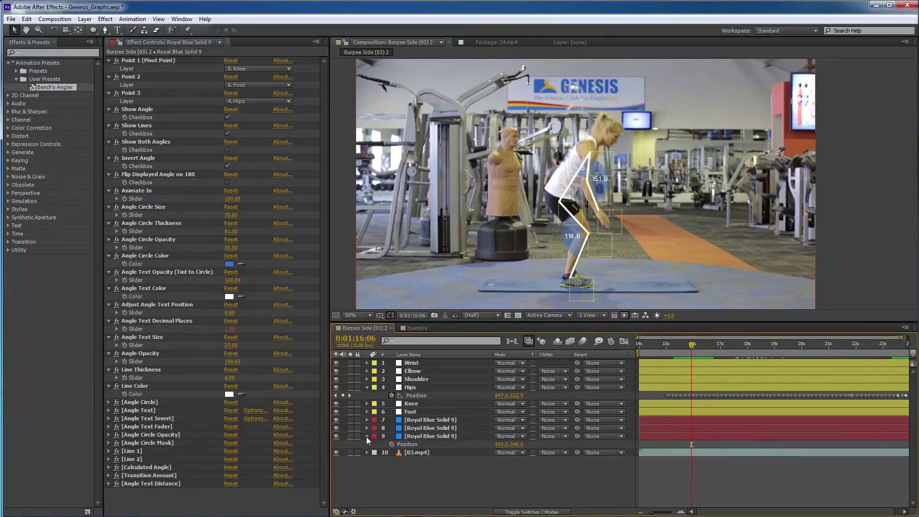
left_click(366, 436)
left_click(367, 388)
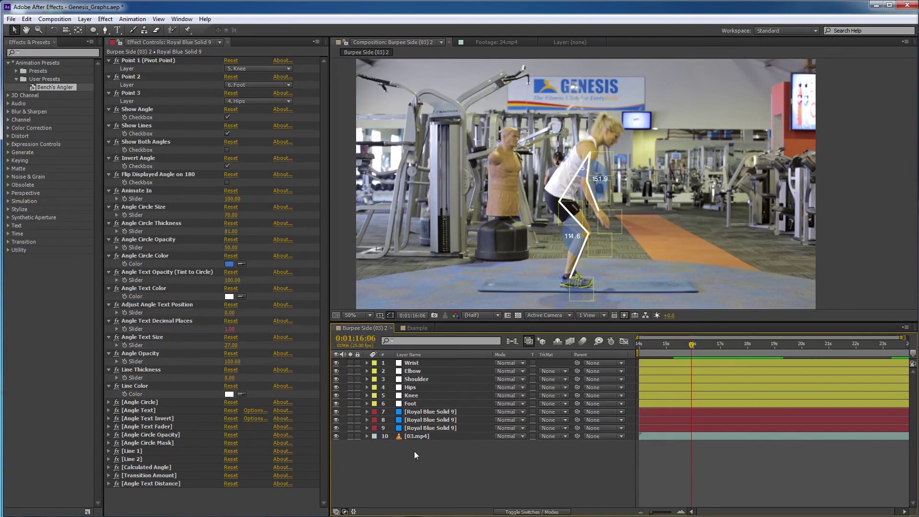